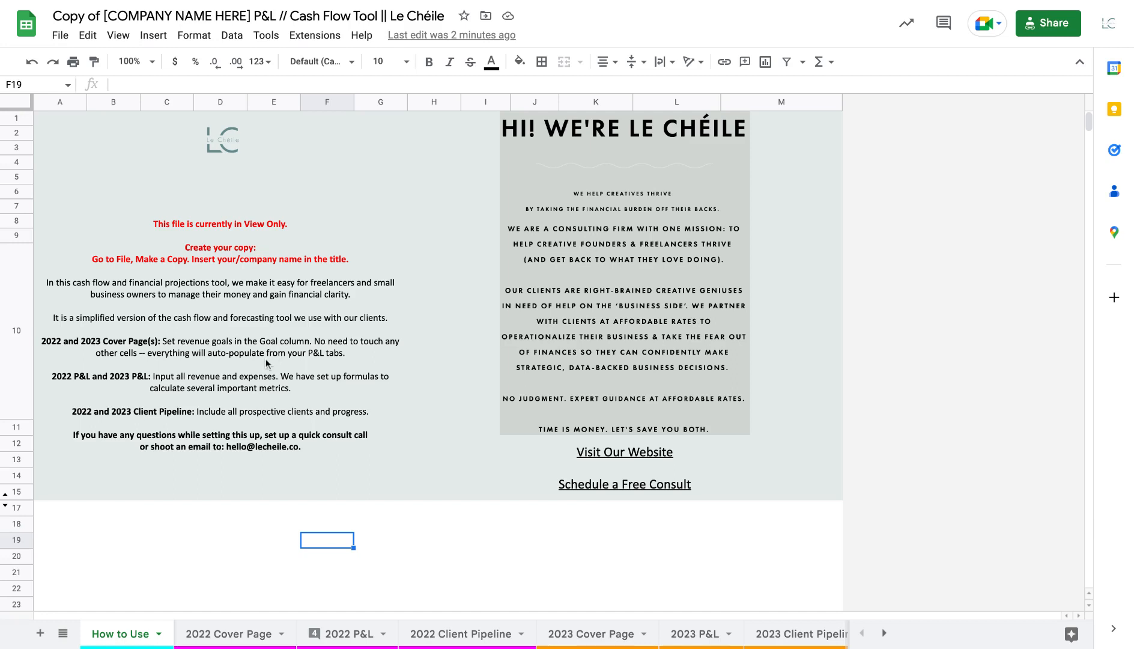
click(61, 36)
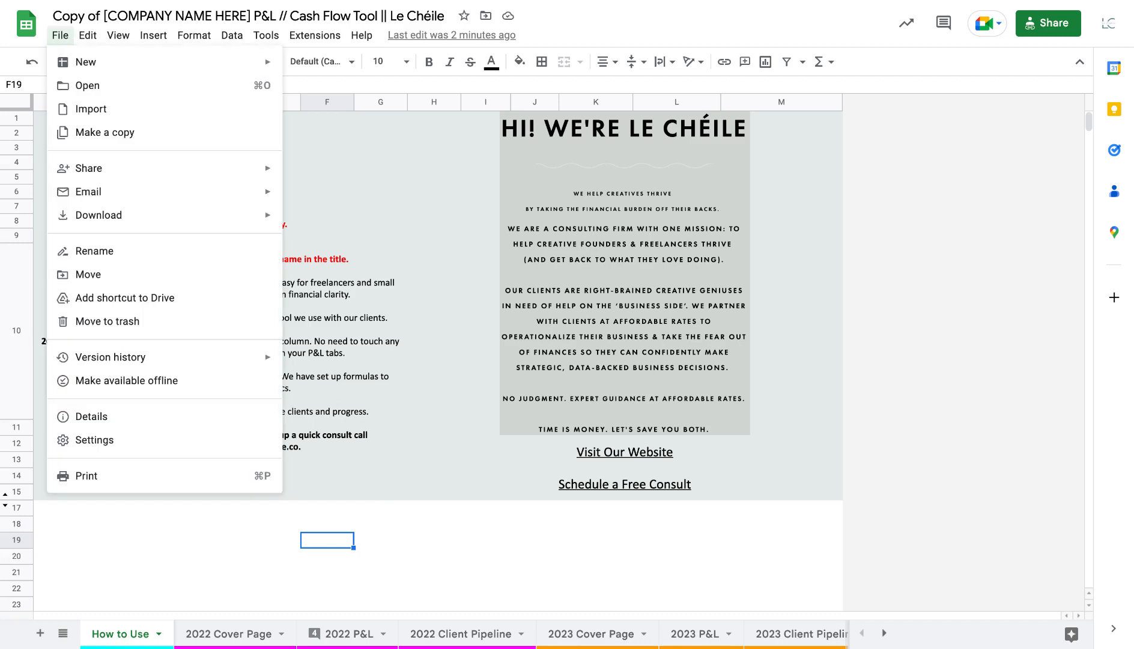
click(416, 203)
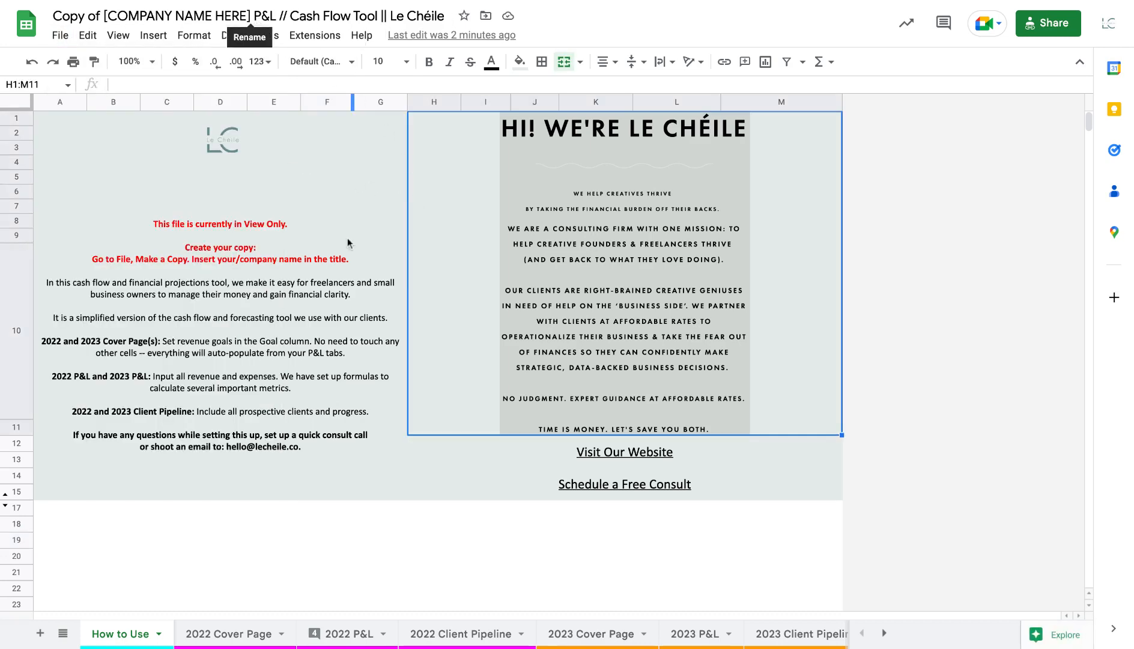
scroll(227, 581, down, 3)
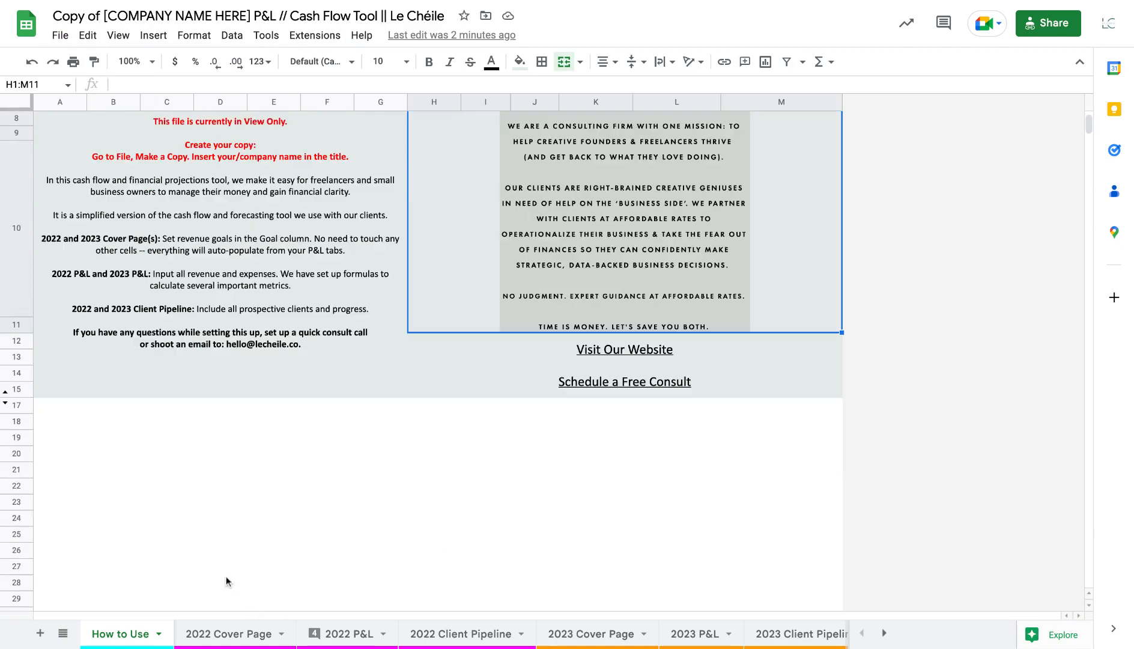
click(225, 597)
scroll(231, 594, up, 3)
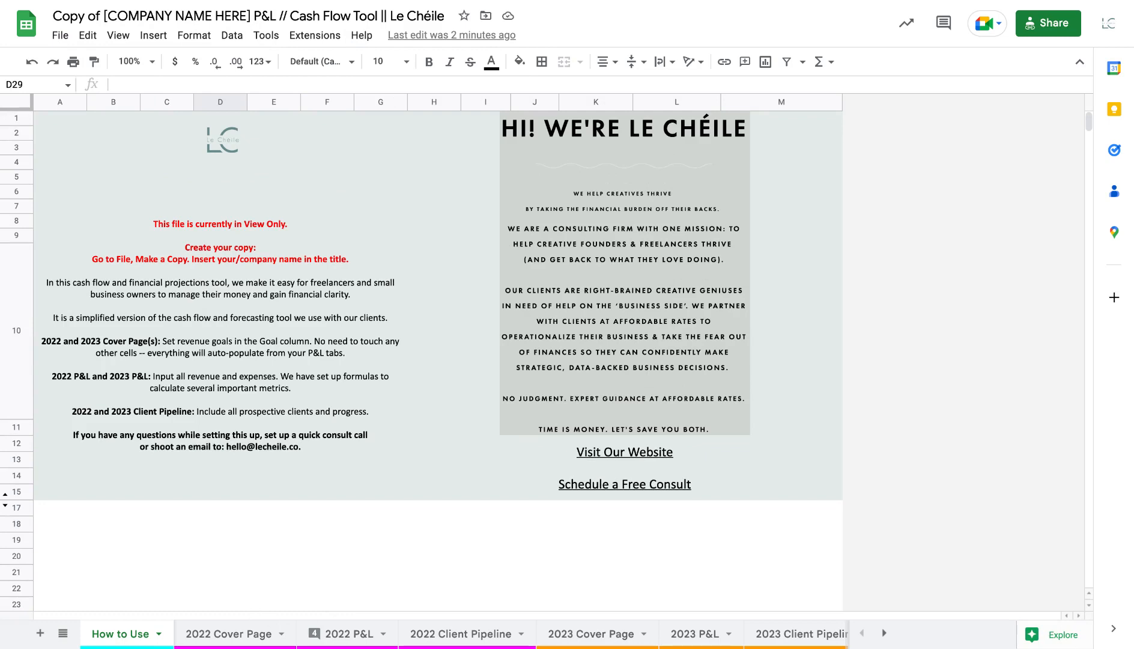
click(158, 633)
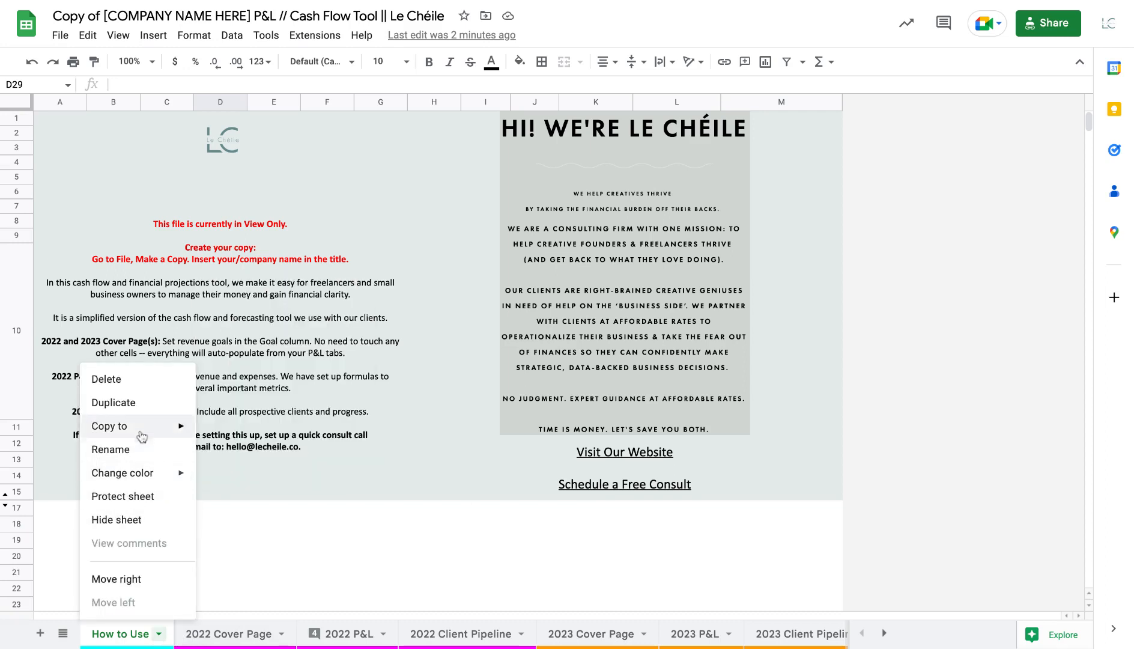
click(503, 552)
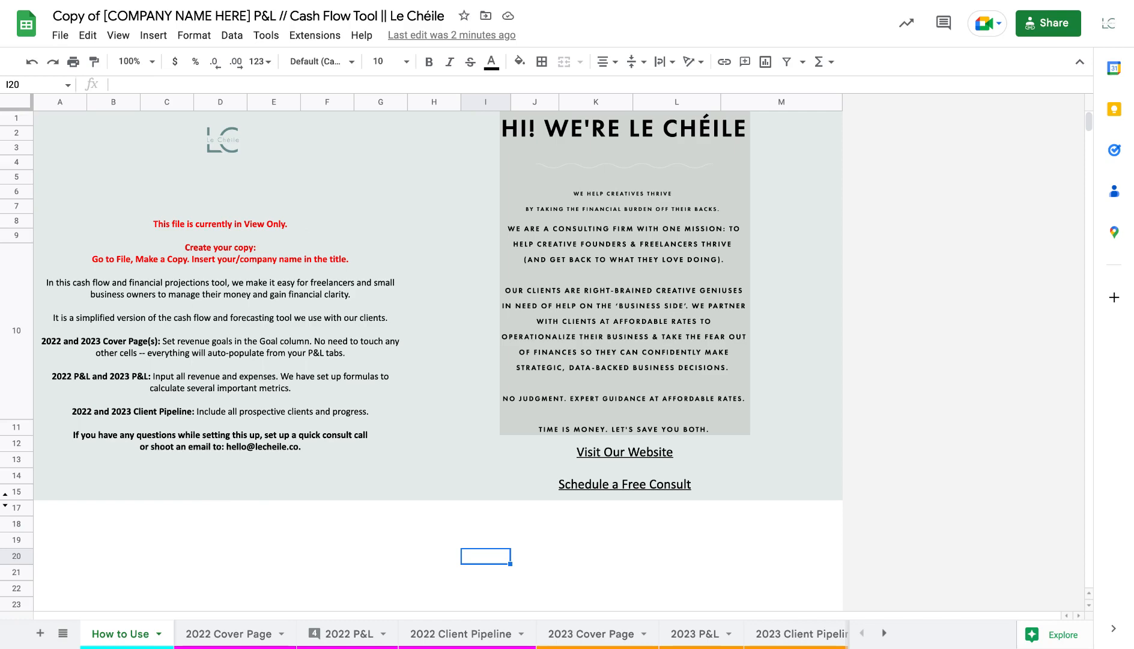
View the 2022 Cover Page, then open the 2022 P&L sheet and read the note on the guaranteed expenses row
click(242, 637)
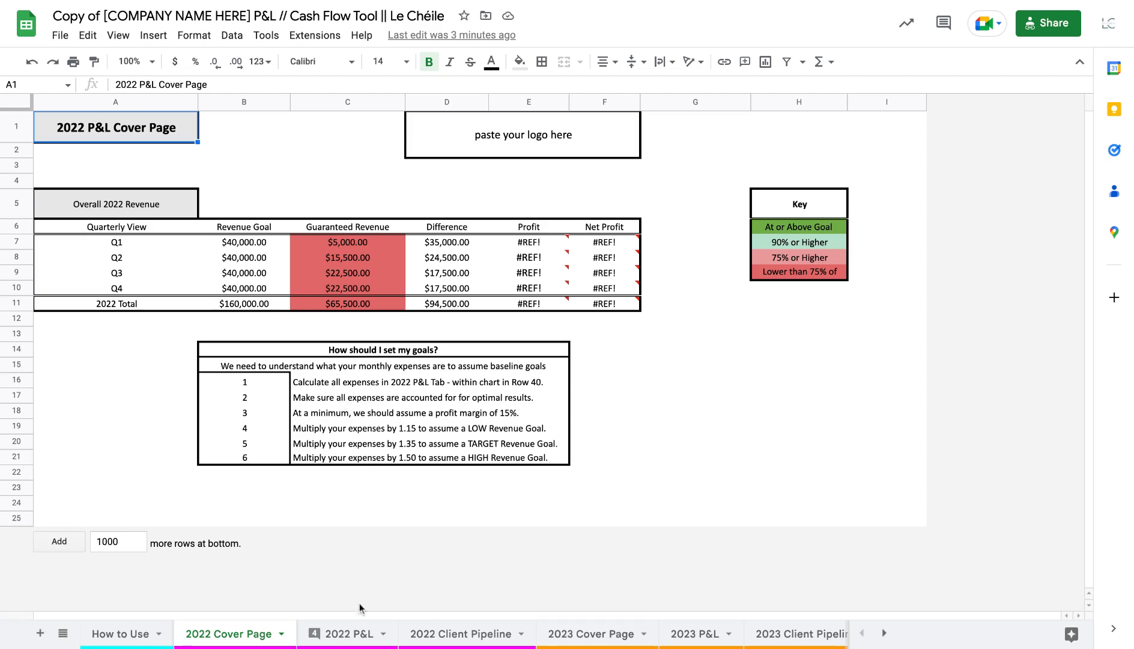
click(355, 633)
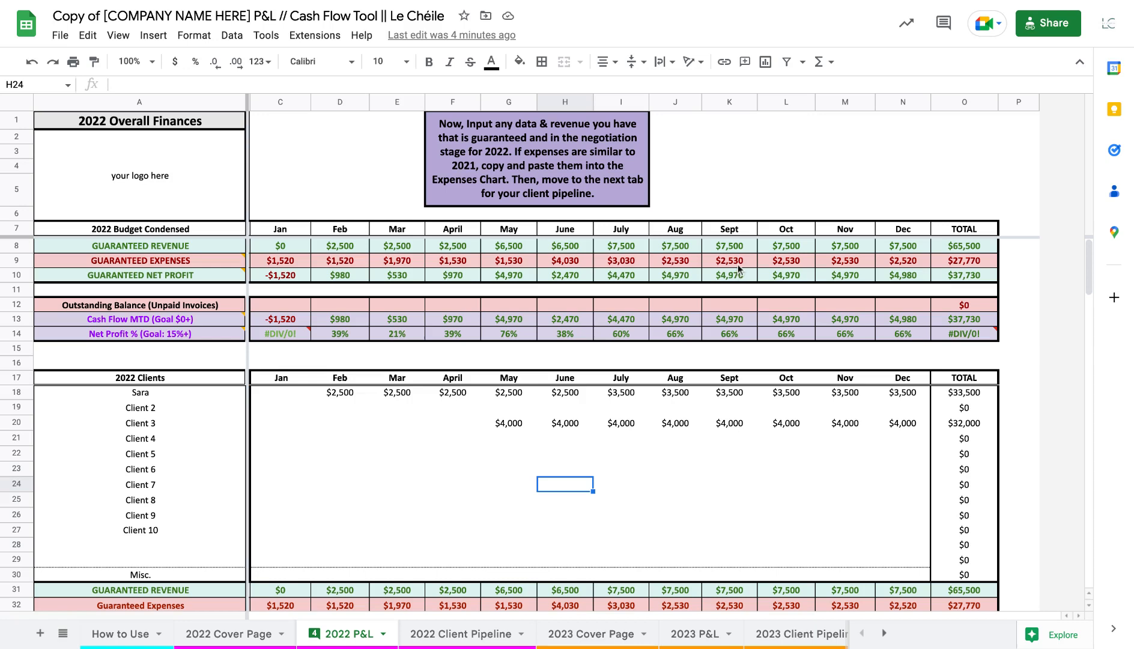
click(740, 279)
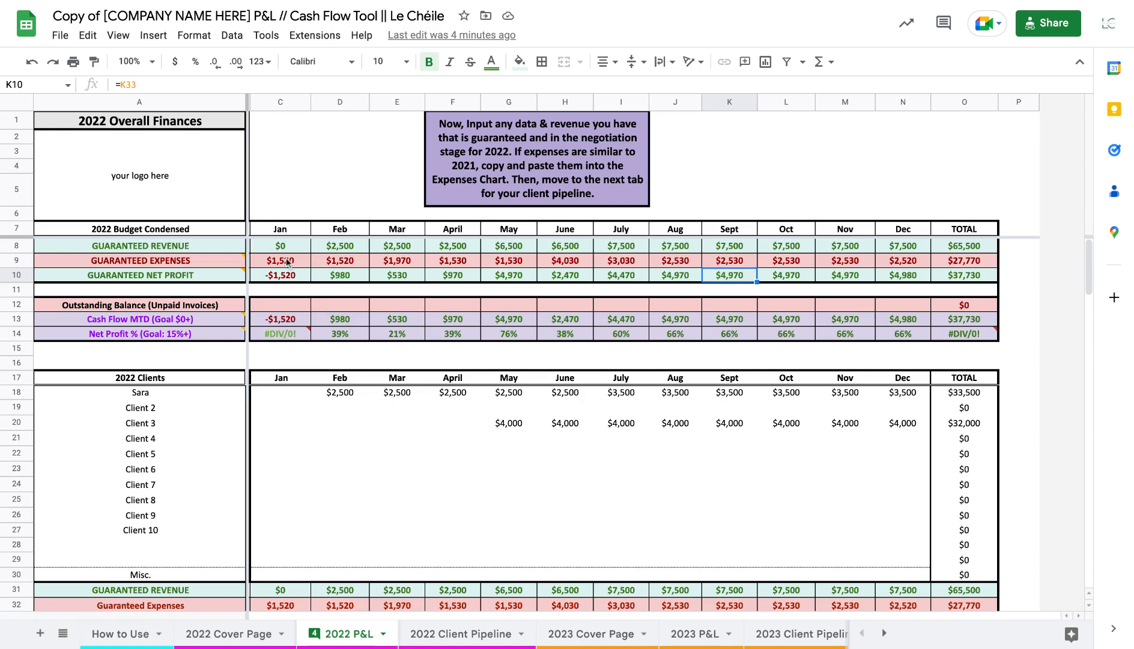
mouse_move(207, 260)
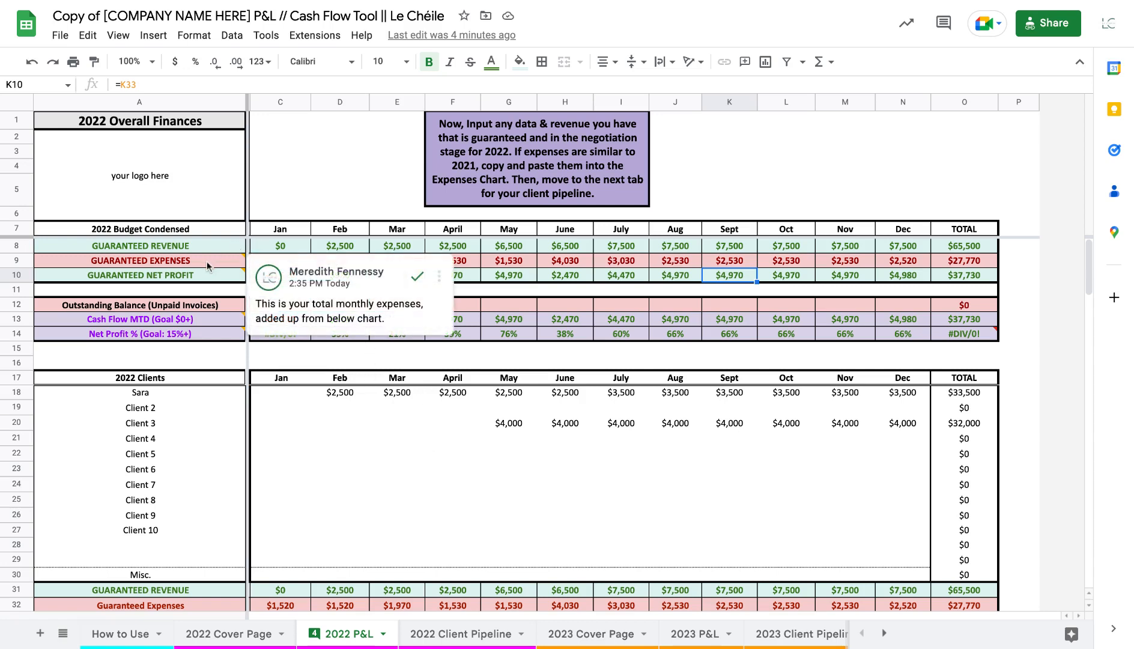
mouse_move(187, 277)
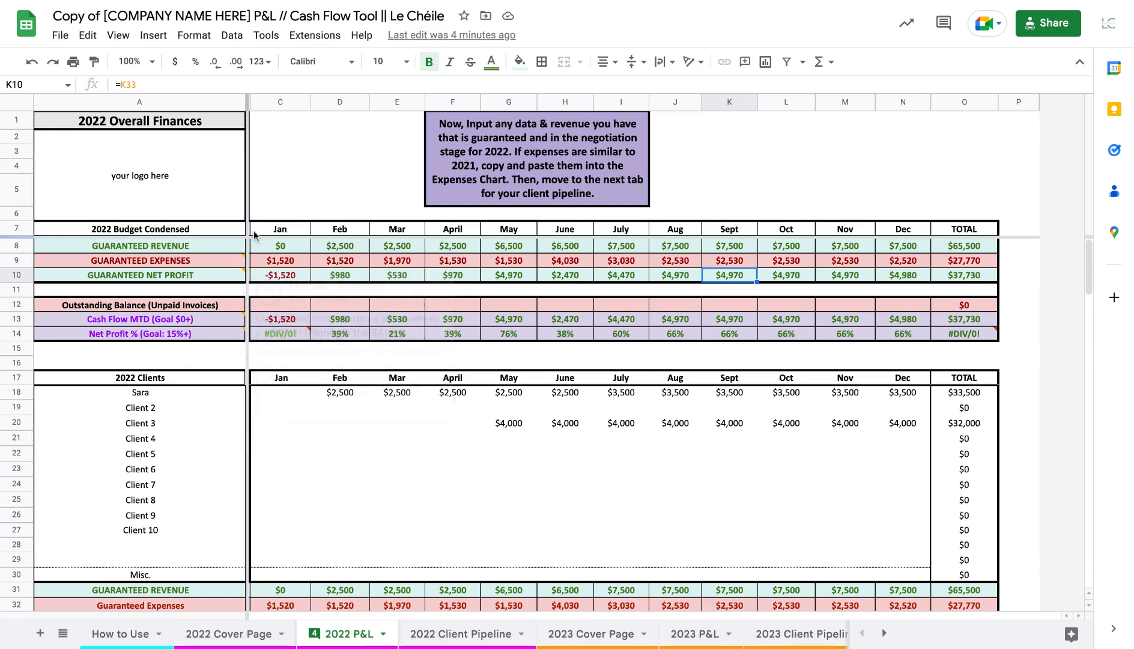
mouse_move(197, 344)
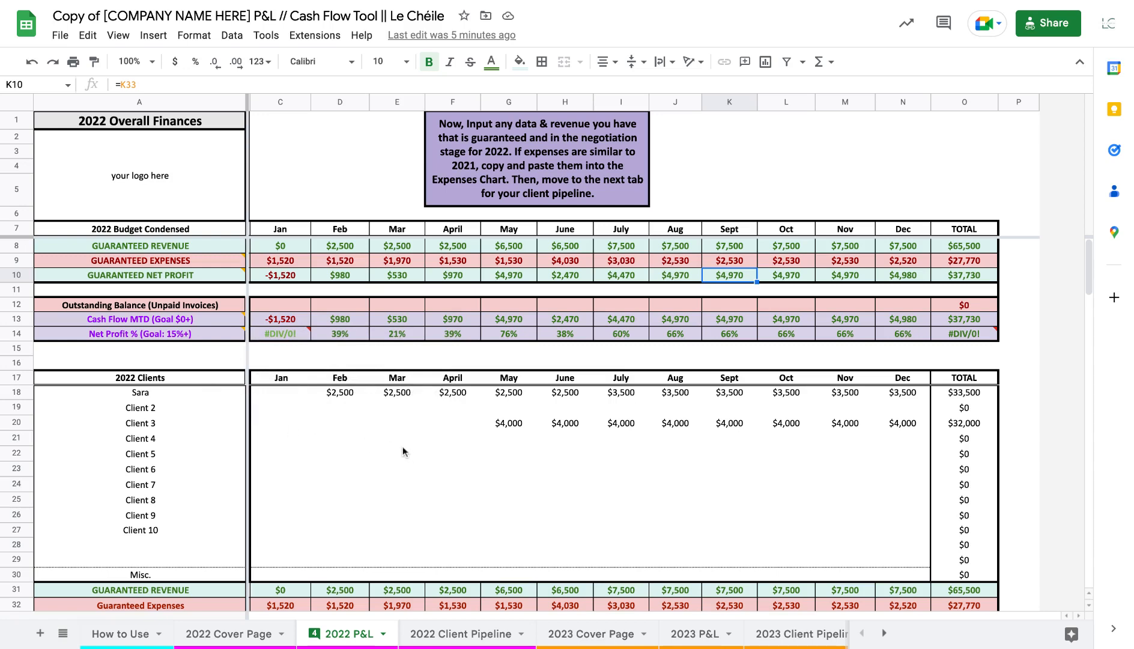
Scroll through the 2022 P&L expense categories from payroll down to travel and meals
scroll(403, 445, down, 7)
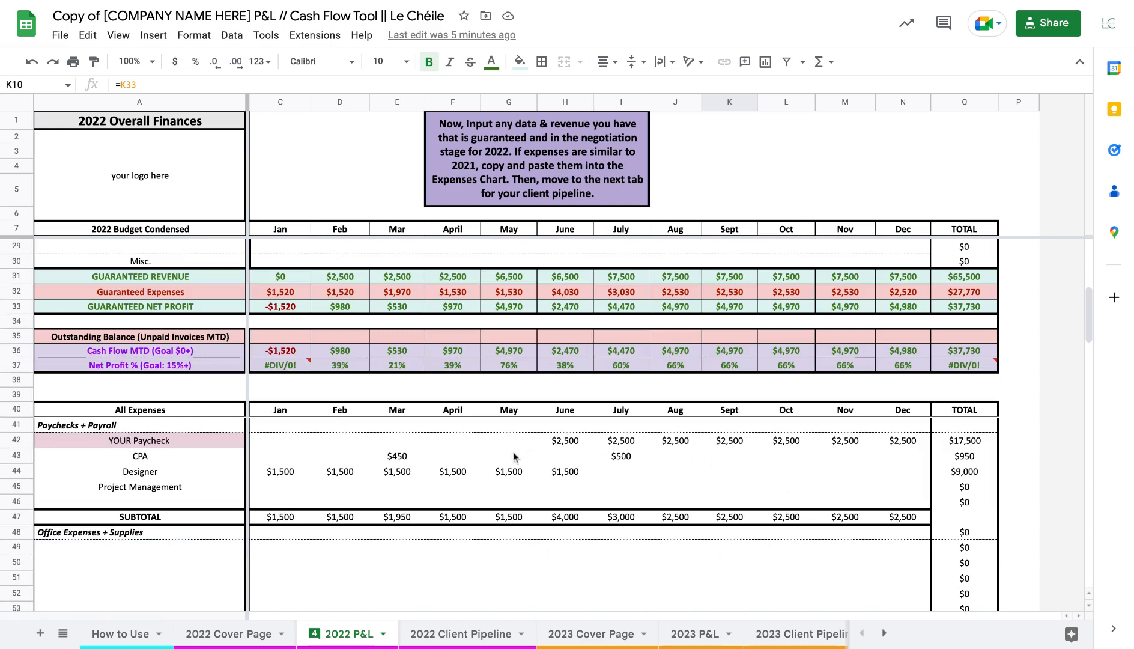
scroll(514, 457, down, 3)
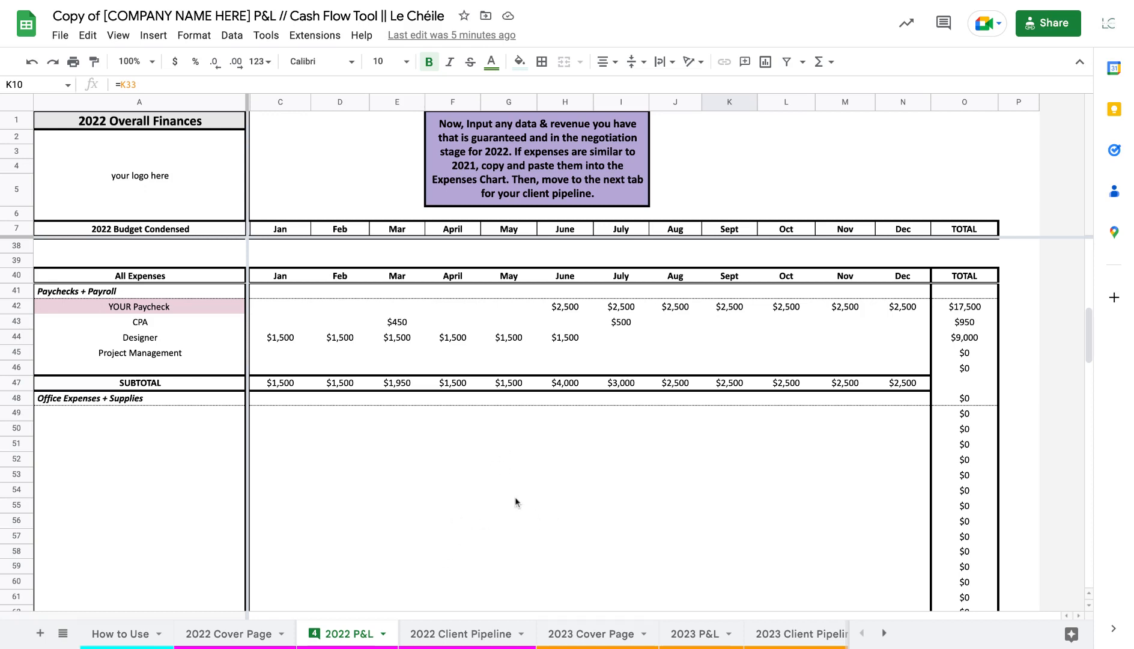
scroll(453, 493, down, 2)
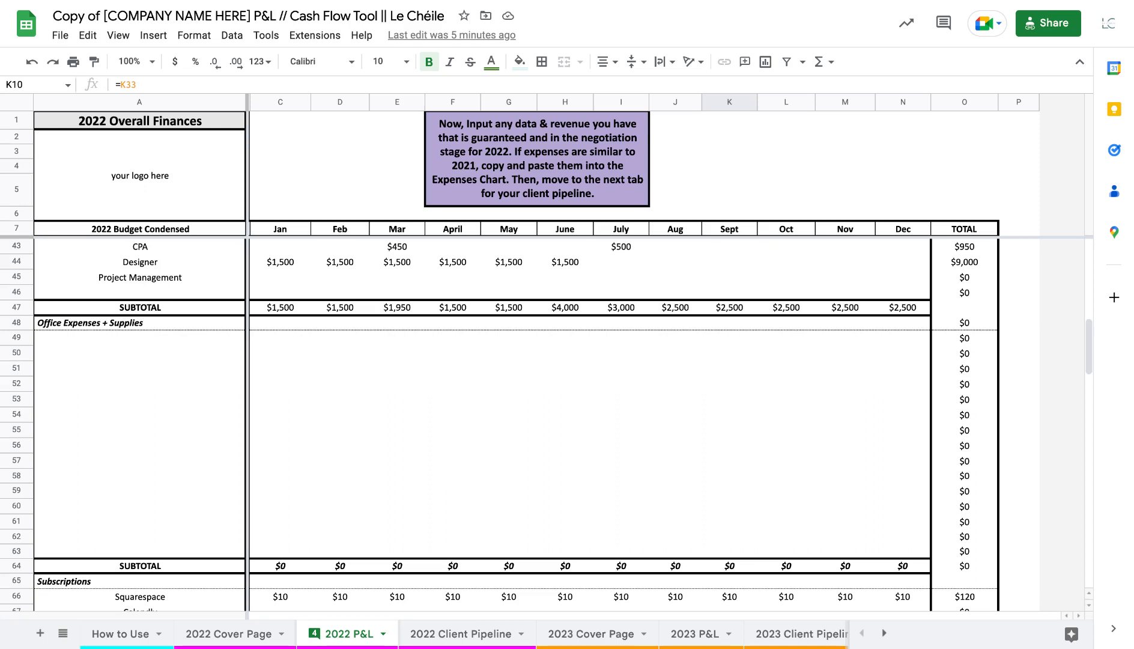
scroll(498, 426, down, 6)
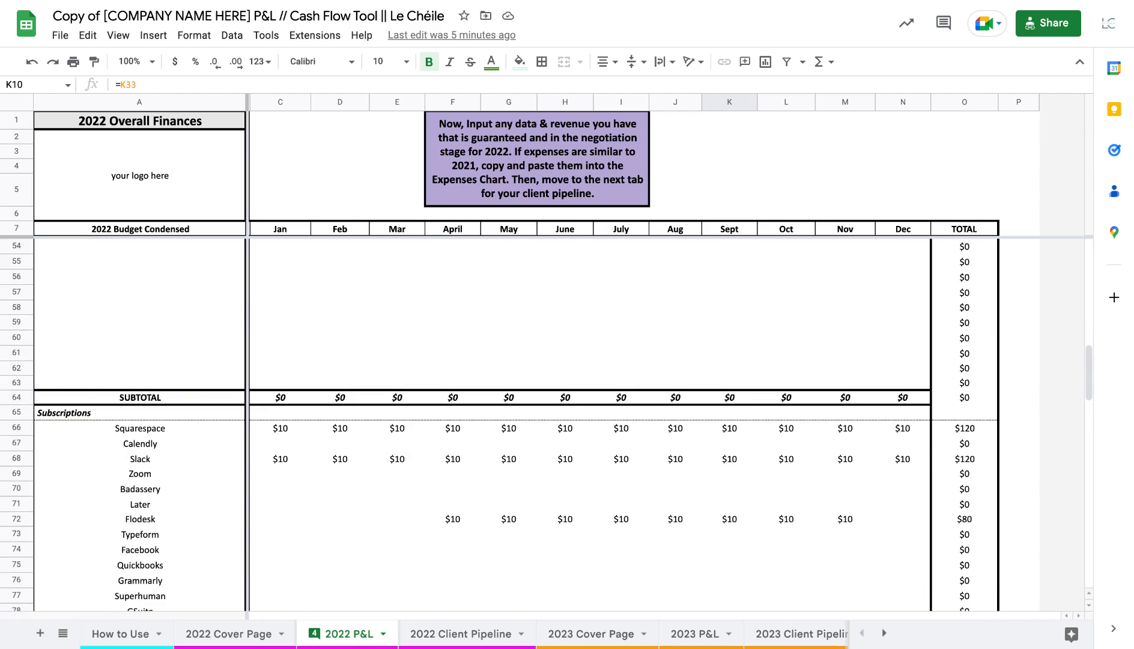
scroll(499, 427, down, 3)
scroll(499, 426, down, 2)
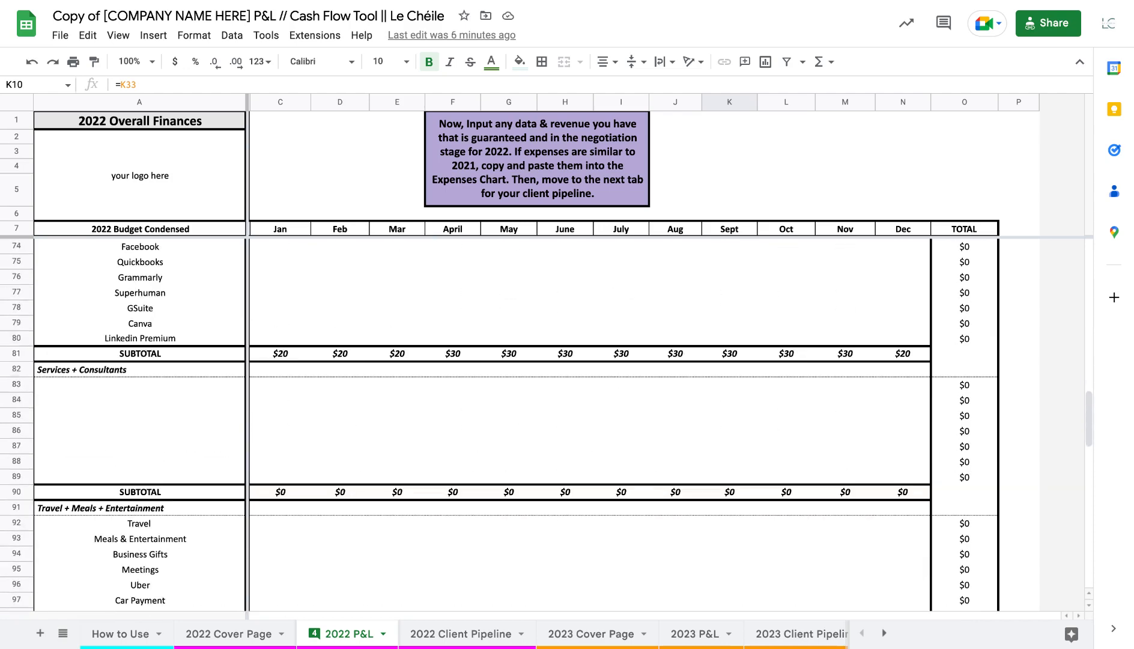
scroll(498, 427, down, 3)
Enter 2300 as the May Project Management expense and fill it across through November
scroll(499, 427, up, 9)
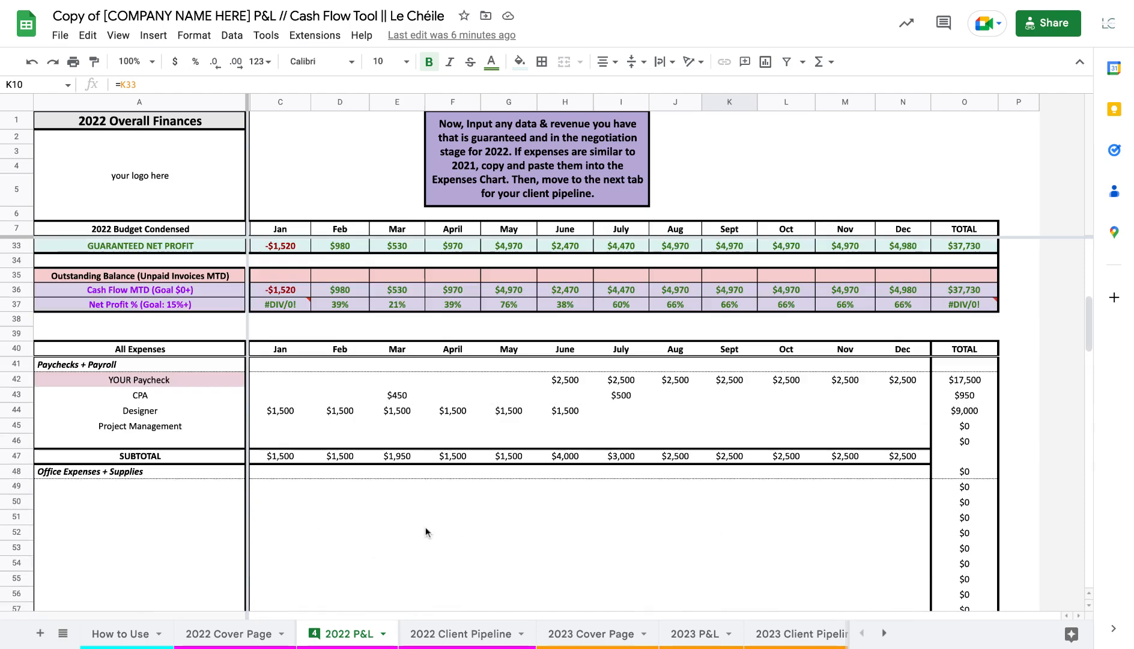
scroll(425, 527, up, 7)
click(521, 427)
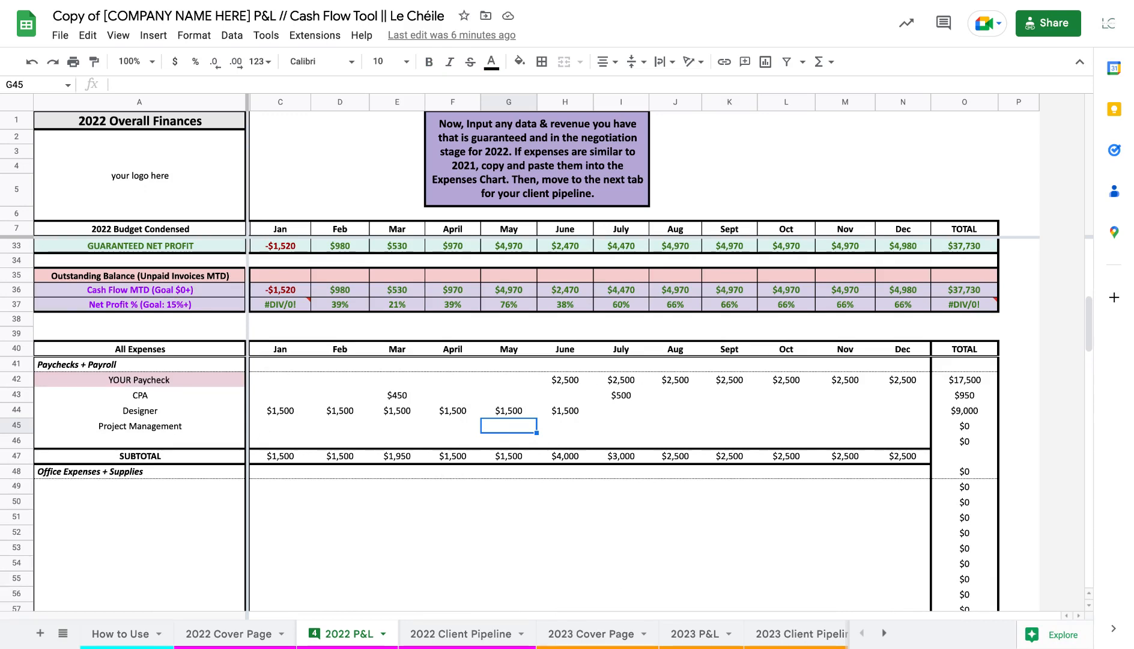
text(2300)
key(Tab)
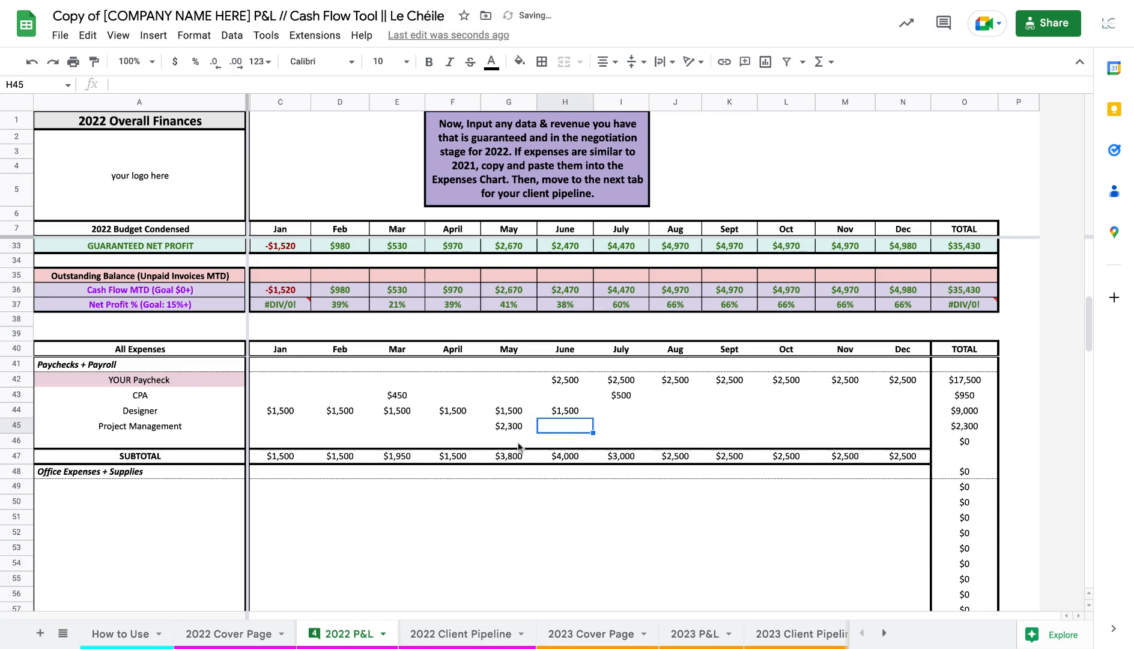
click(511, 426)
drag(535, 432, 841, 431)
click(568, 534)
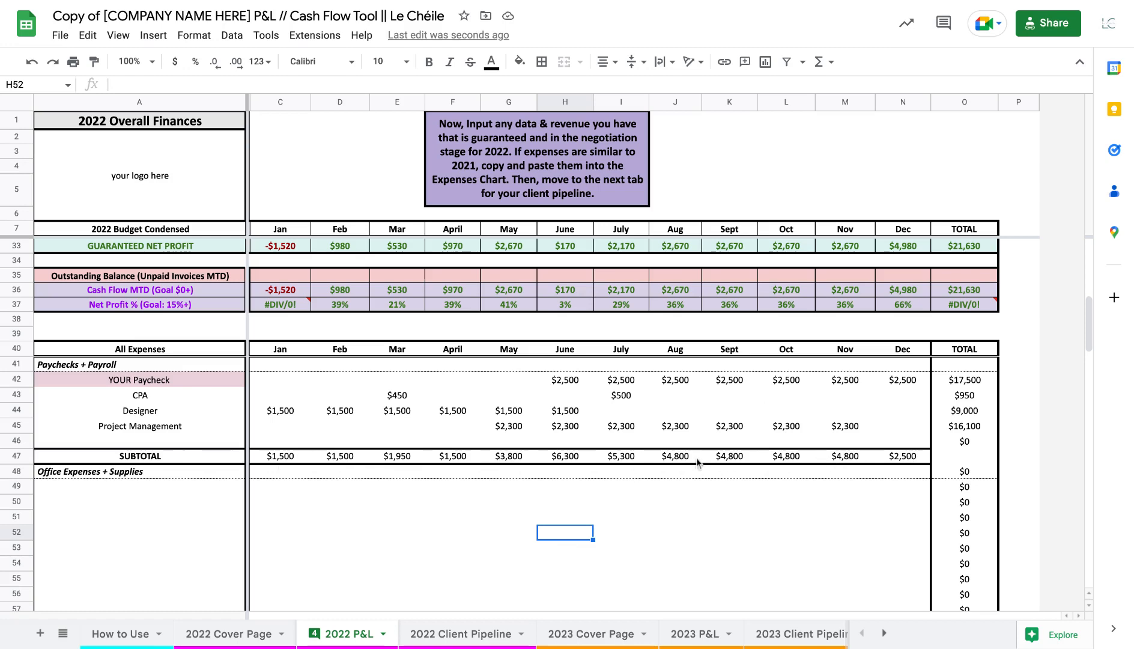
Replace the Client 6 label in the 2022 Clients list with the new client's name
scroll(445, 492, down, 3)
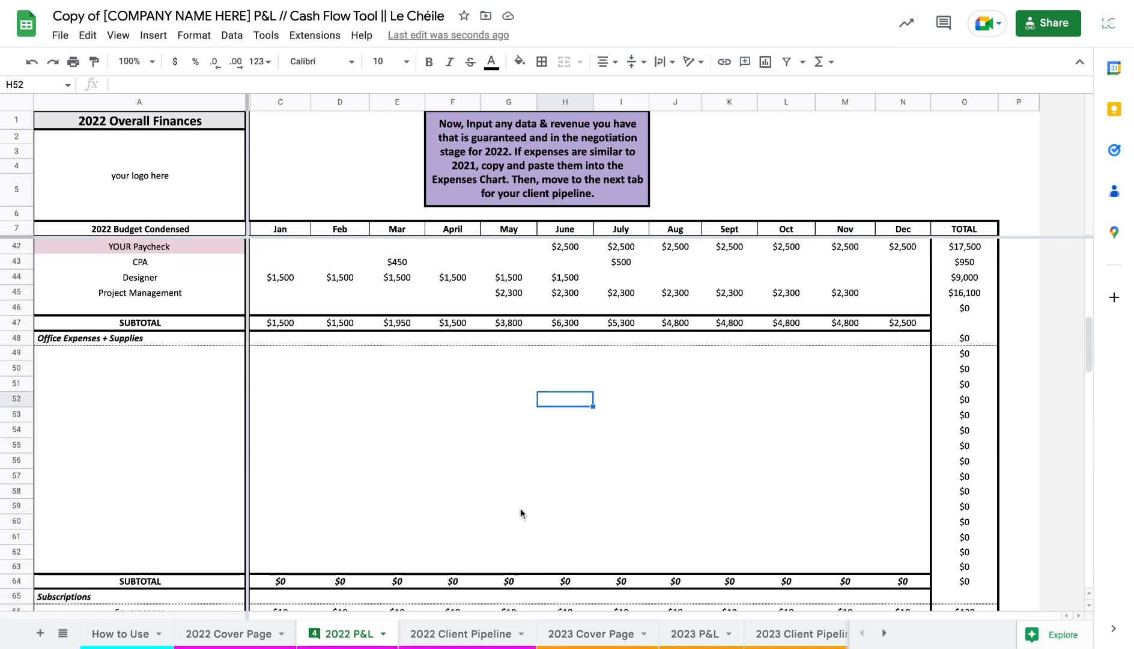
scroll(520, 511, up, 10)
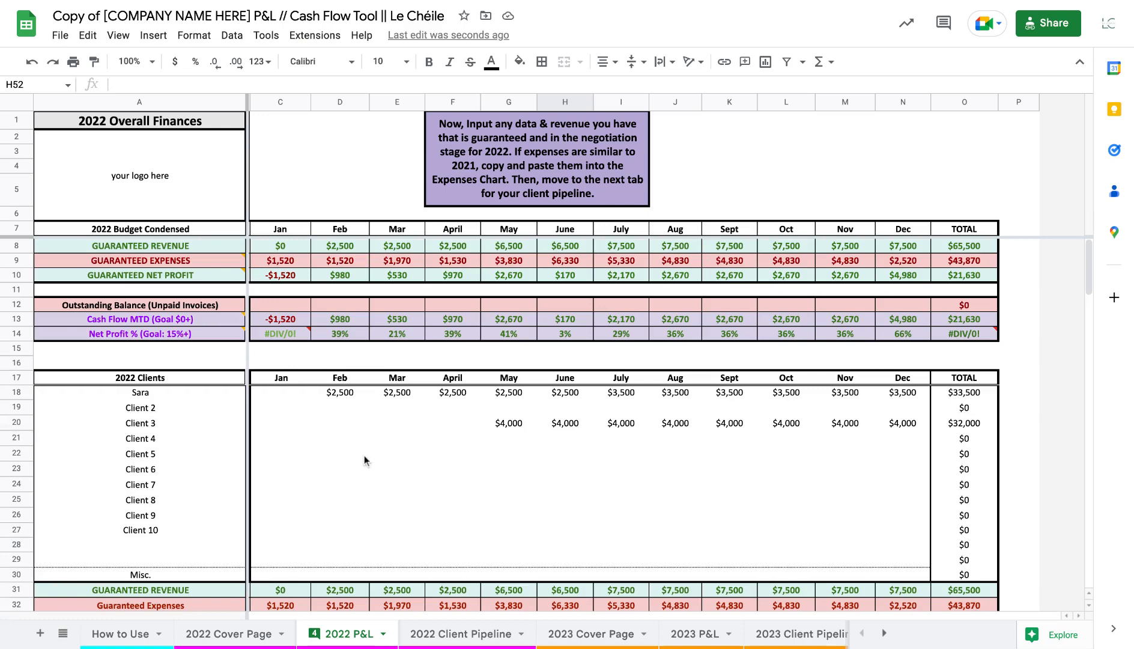
scroll(480, 480, down, 3)
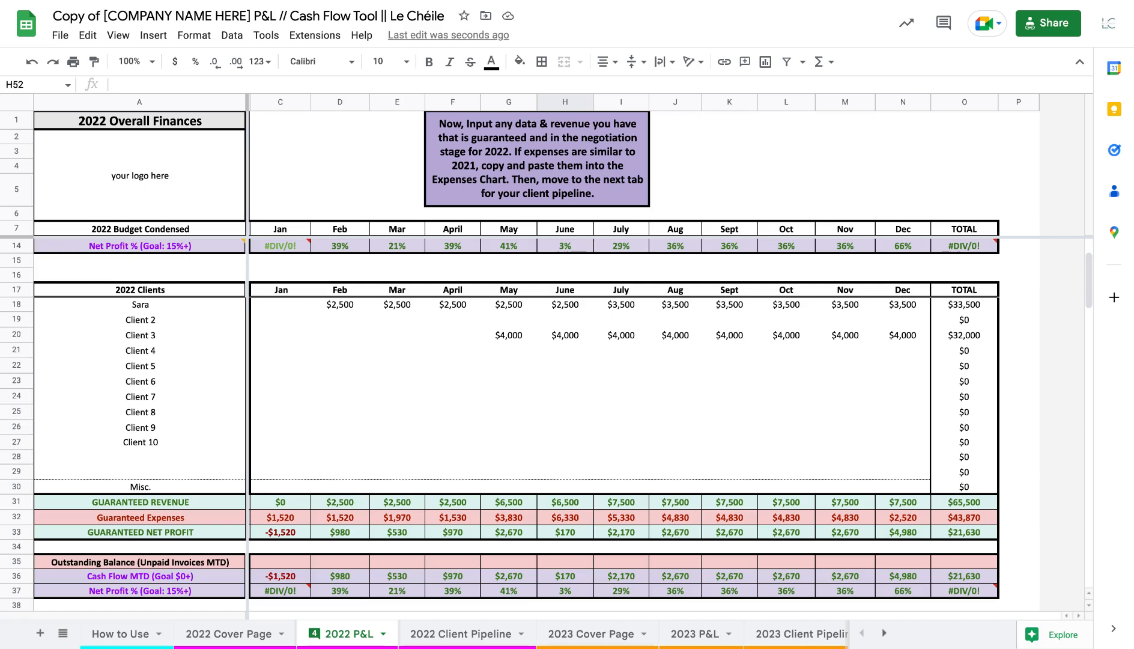
scroll(373, 422, down, 1)
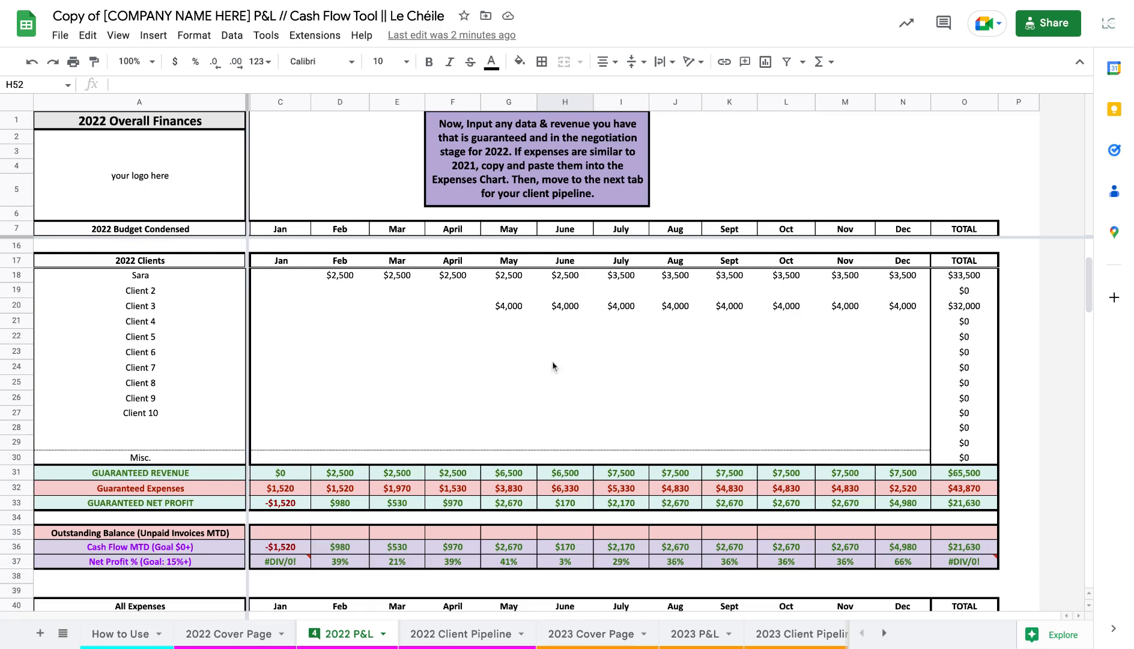
click(192, 352)
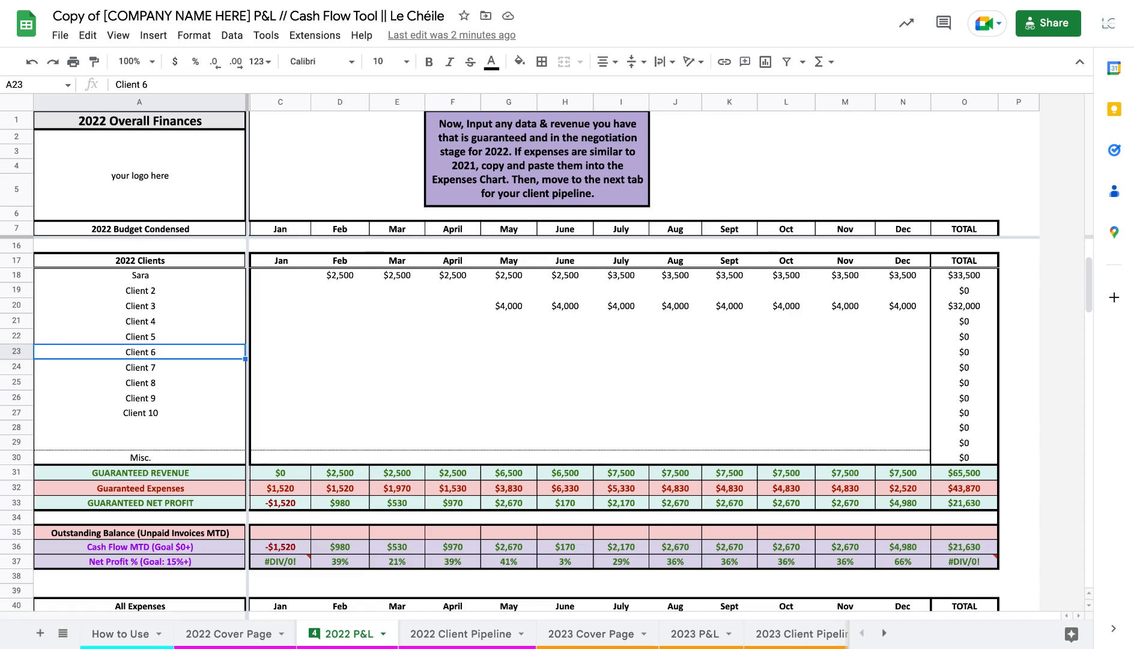
text(Tammy)
key(Tab)
Enter 2750 as that client's April revenue and fill it across through October
key(Tab)
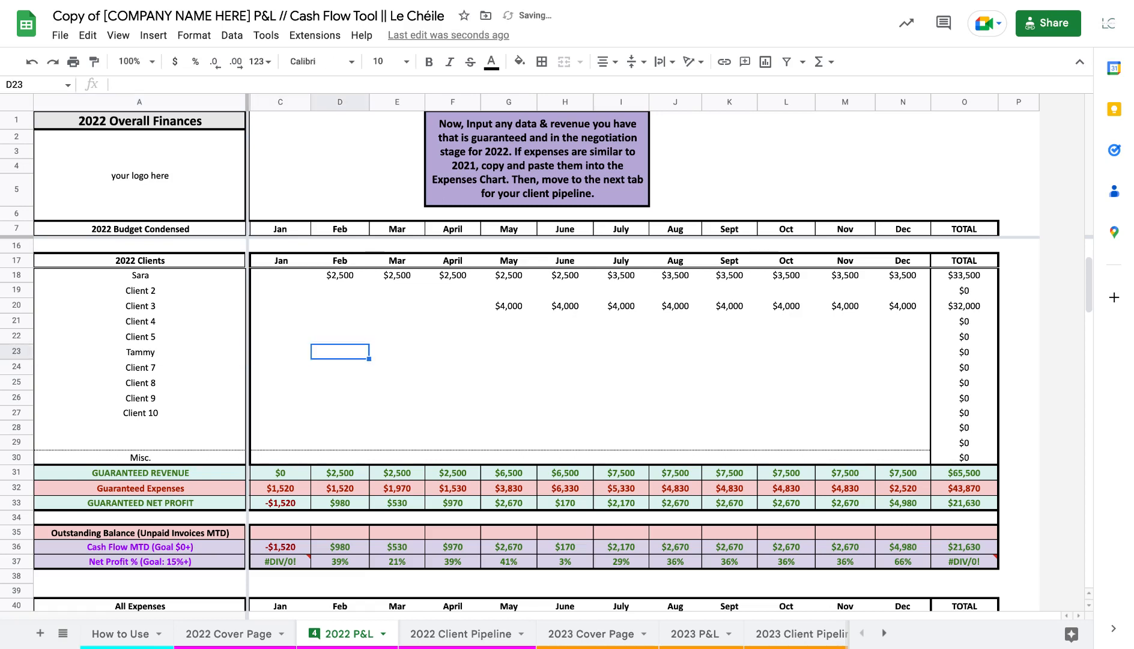
key(Tab)
key(Tab)
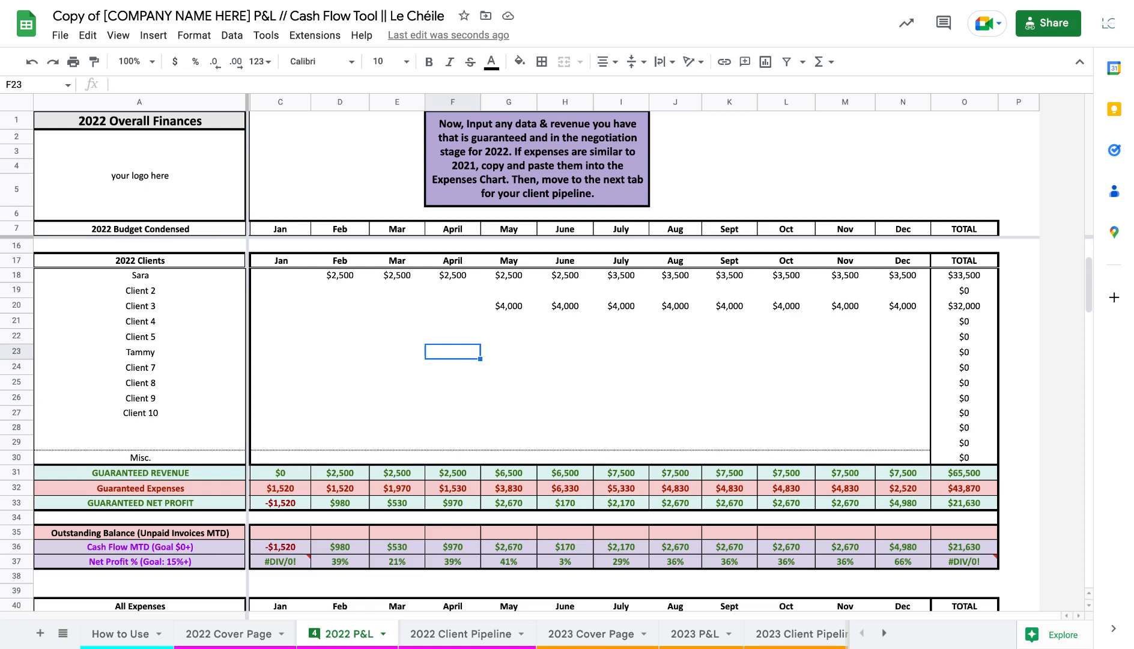
text(2750)
key(Tab)
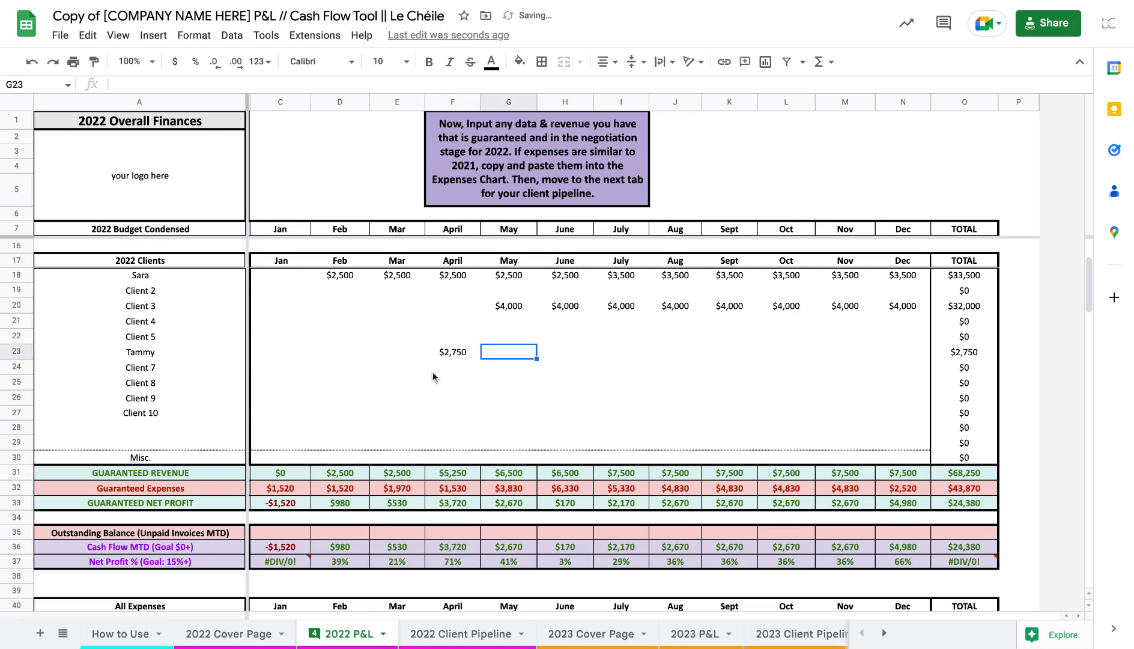
click(446, 352)
drag(480, 359, 781, 358)
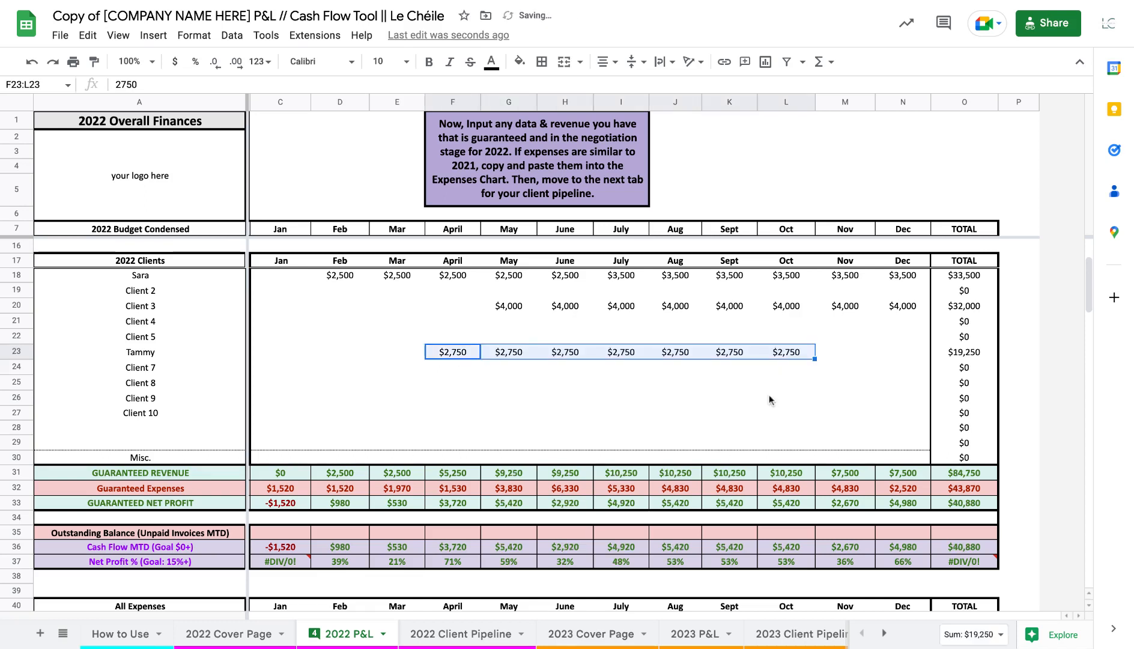
click(767, 399)
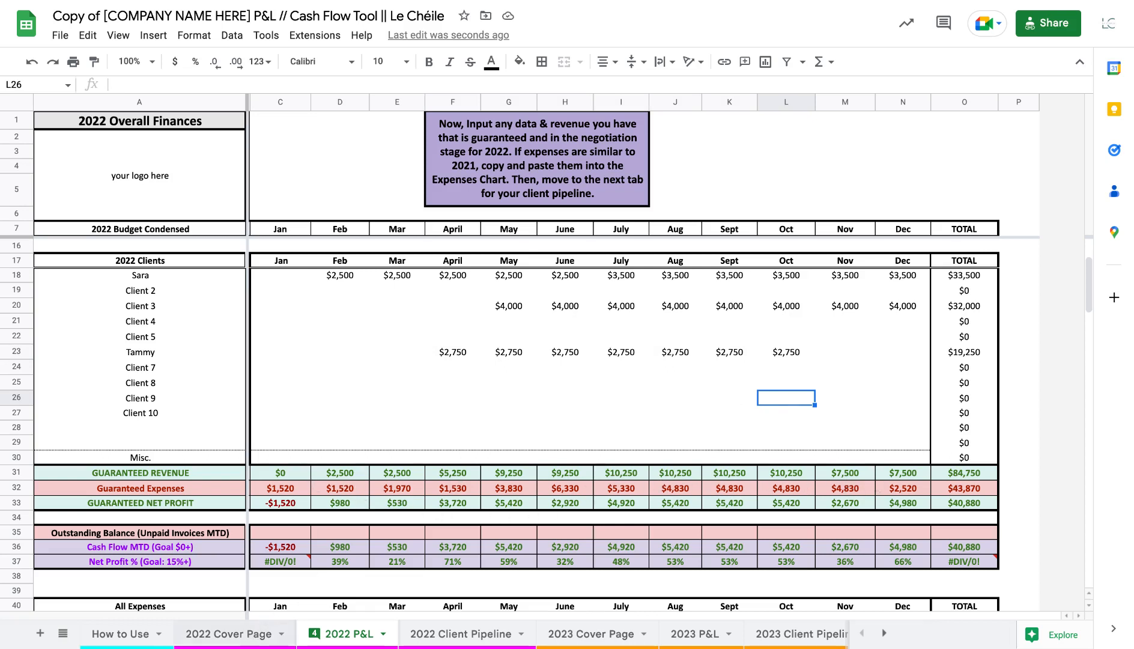
On the 2022 Cover Page, set the Q1 revenue goal to 10000
click(250, 641)
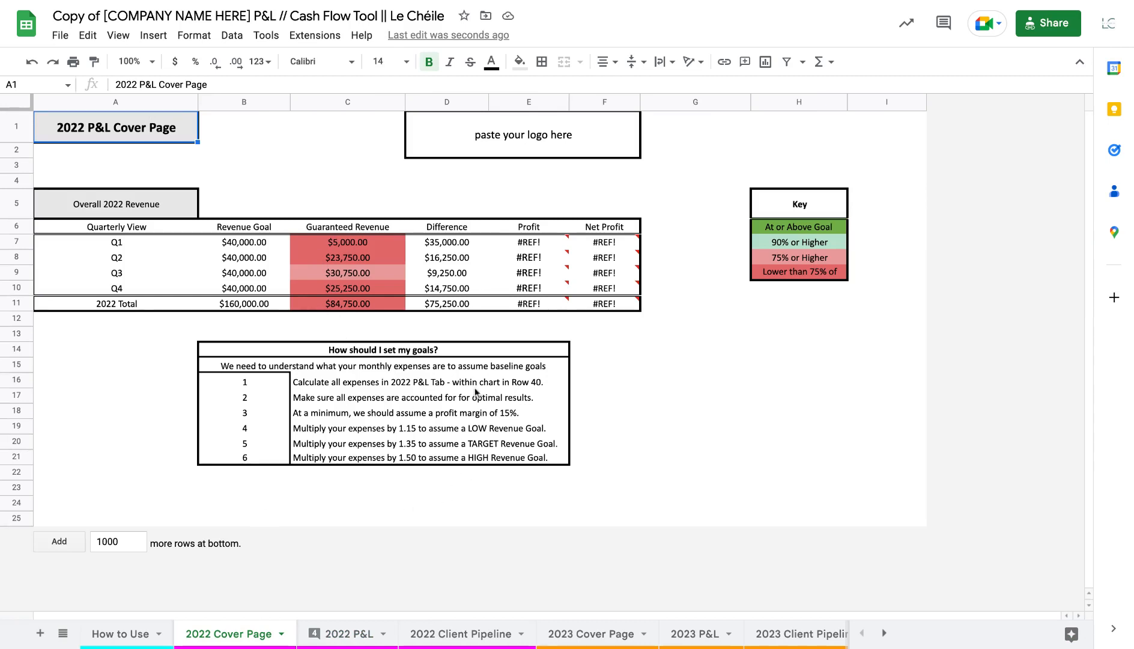
click(263, 247)
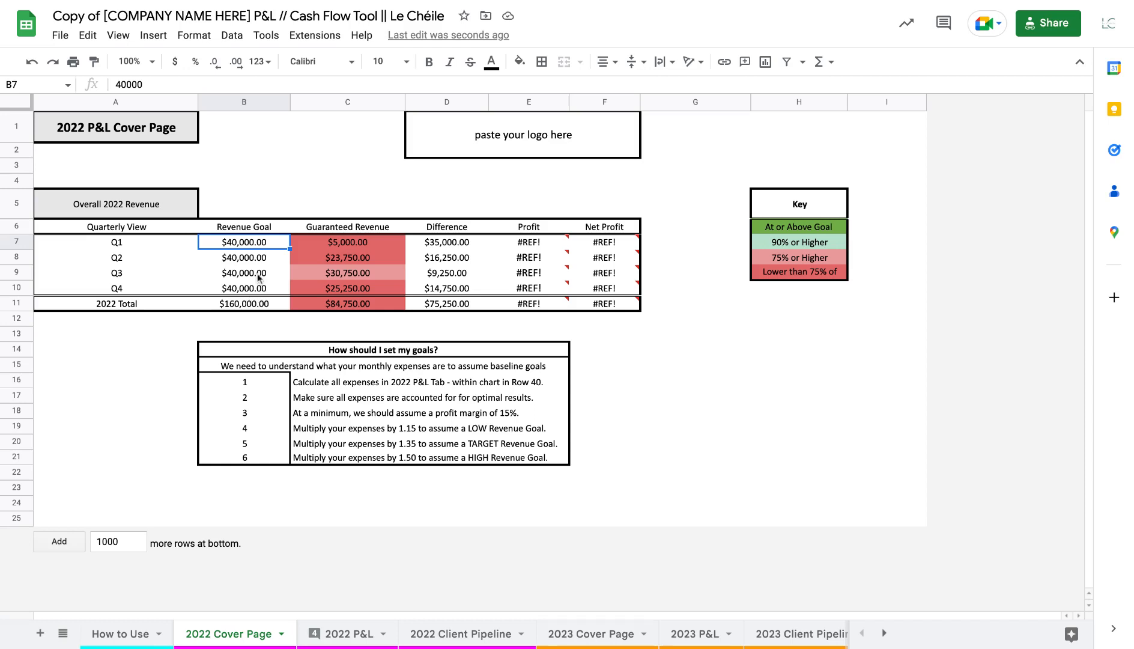
text(10000)
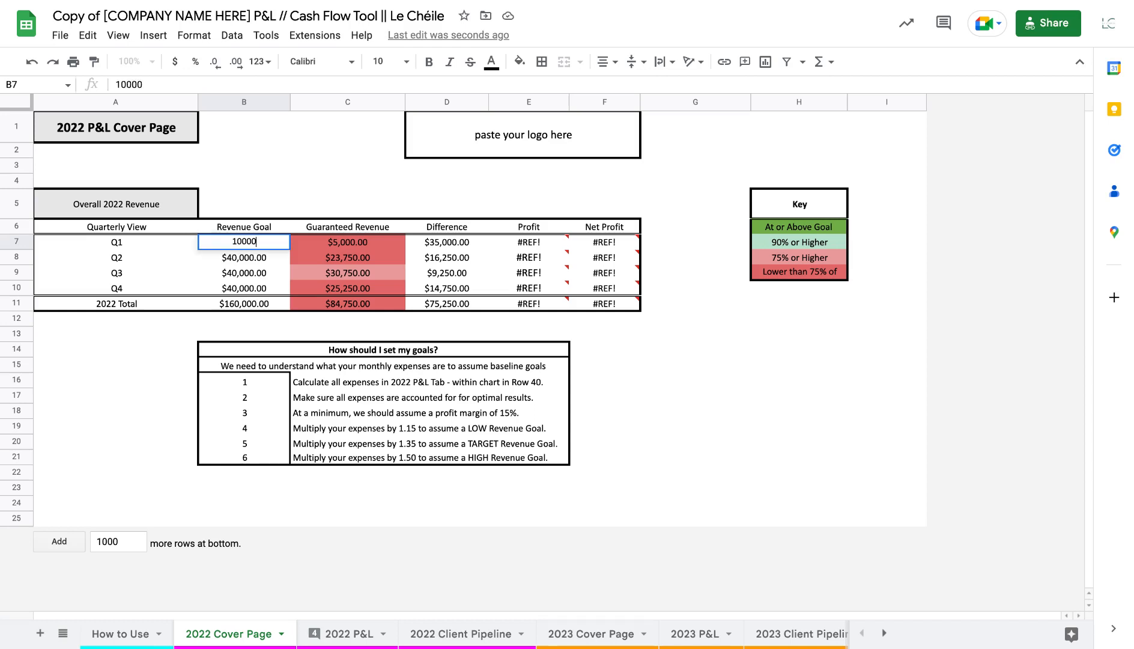
key(Return)
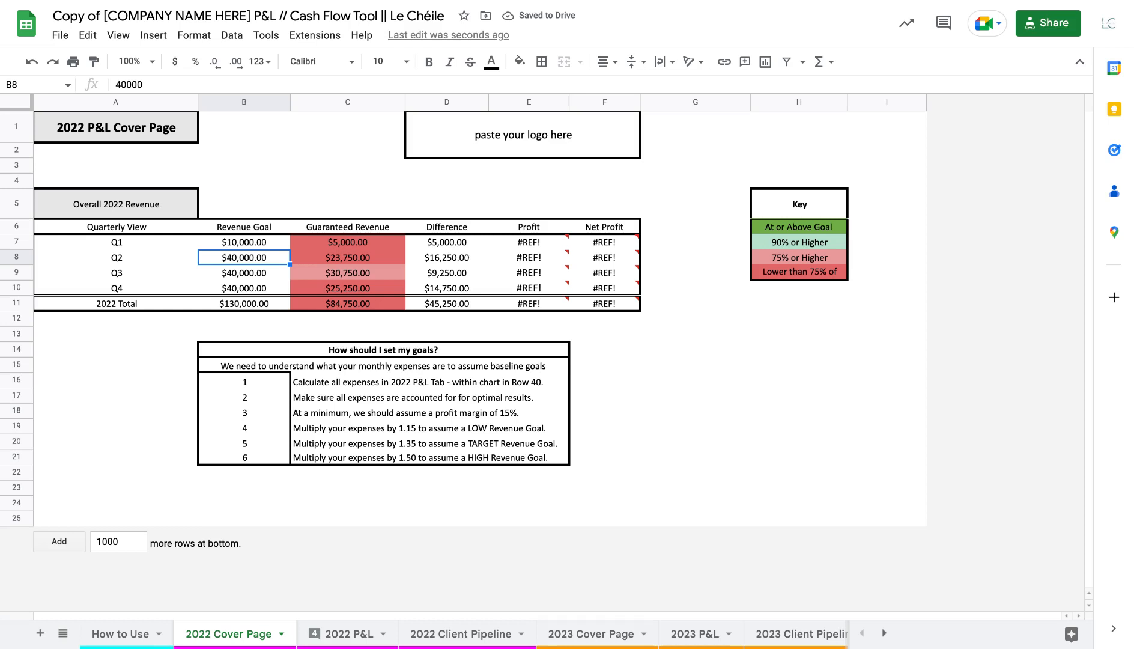
On the 2022 Cover Page, set the Q2 revenue goal to 30000
text(30000)
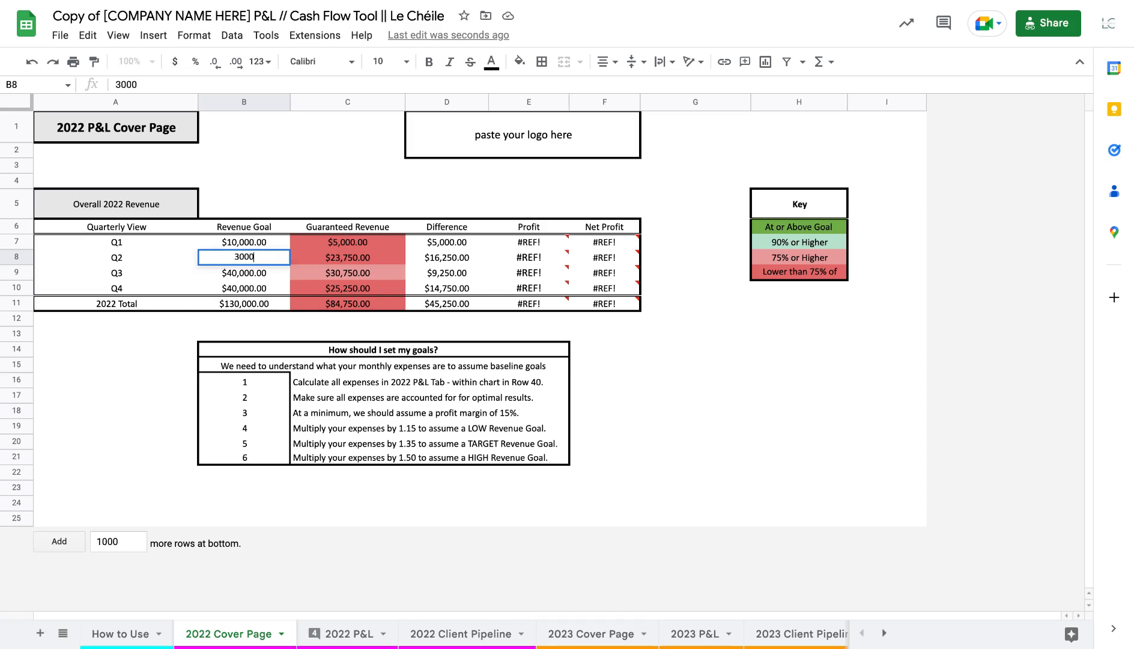
key(Return)
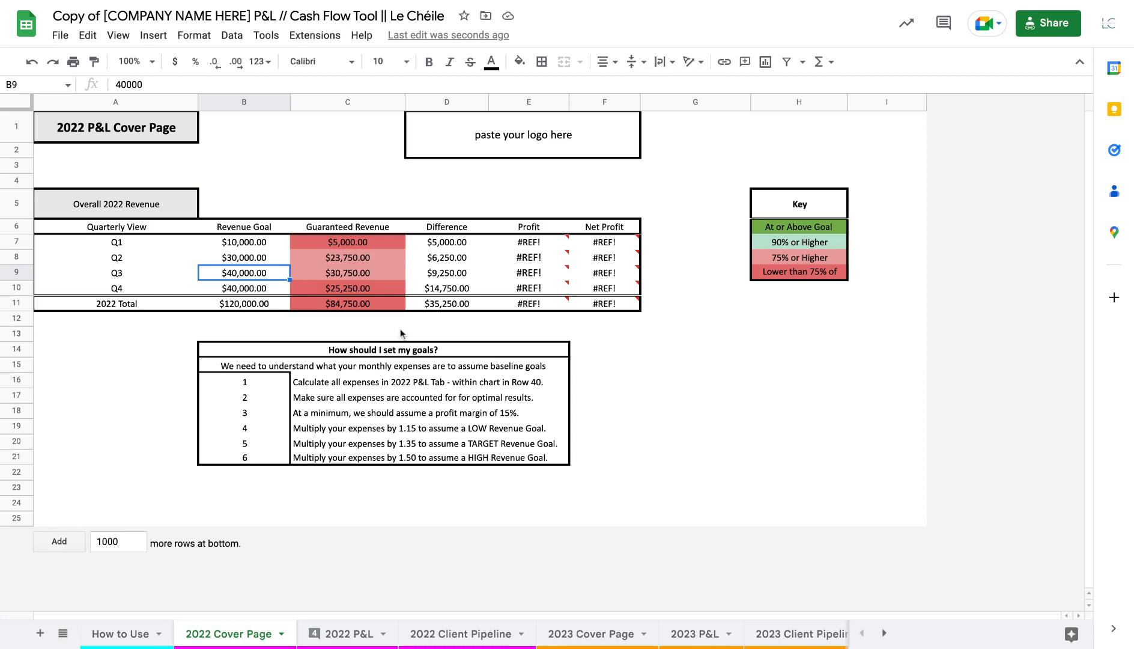
On the 2022 P&L, enter 10000 as Client 9's September revenue and fill it across through November
click(360, 636)
click(728, 384)
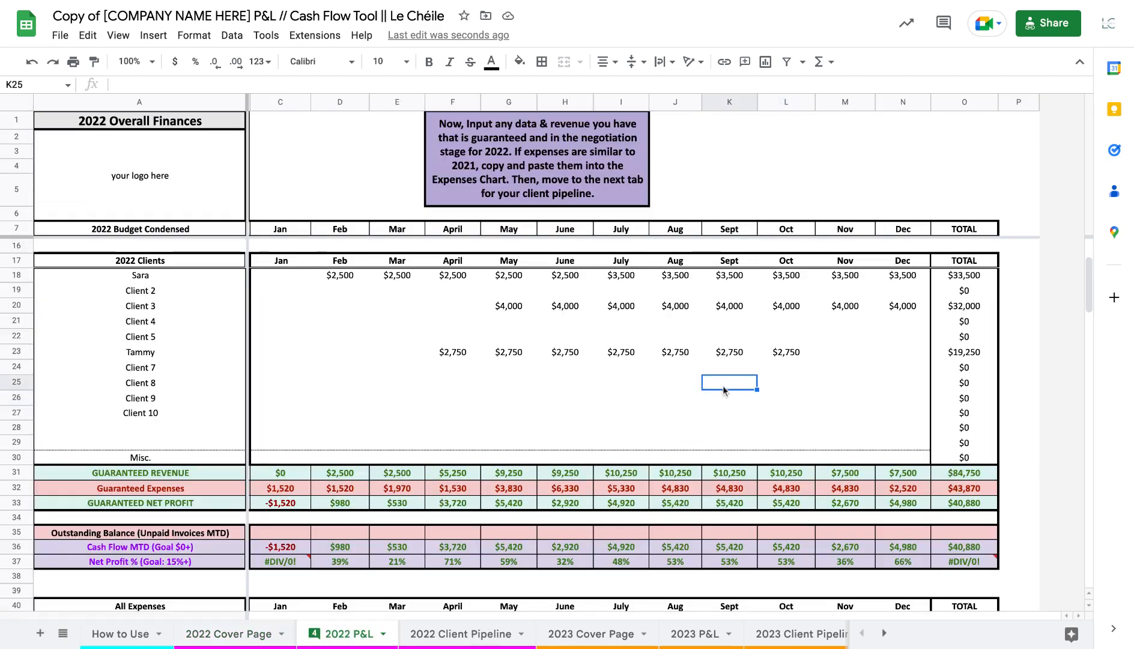
click(722, 399)
text(10000)
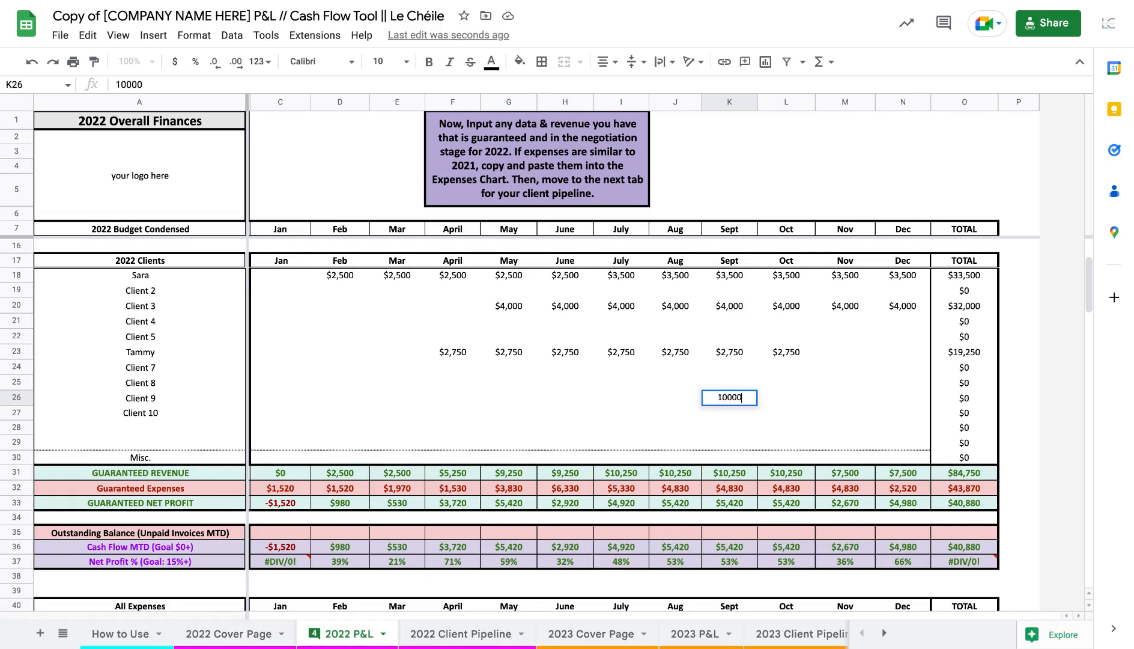
key(Tab)
click(735, 402)
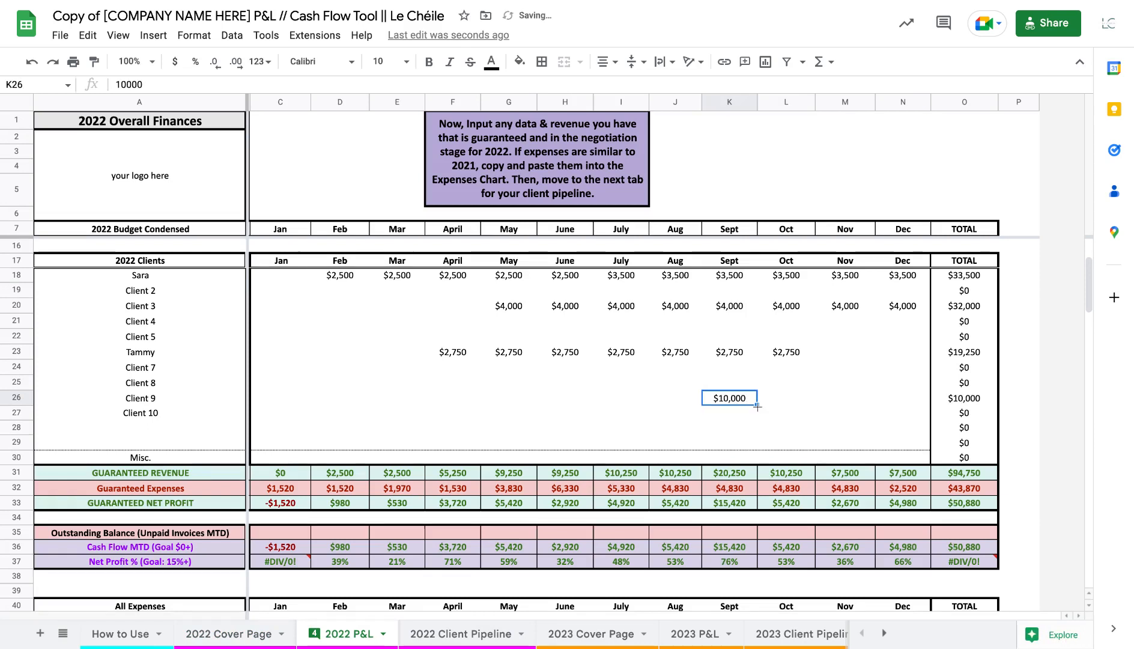
drag(757, 406, 841, 403)
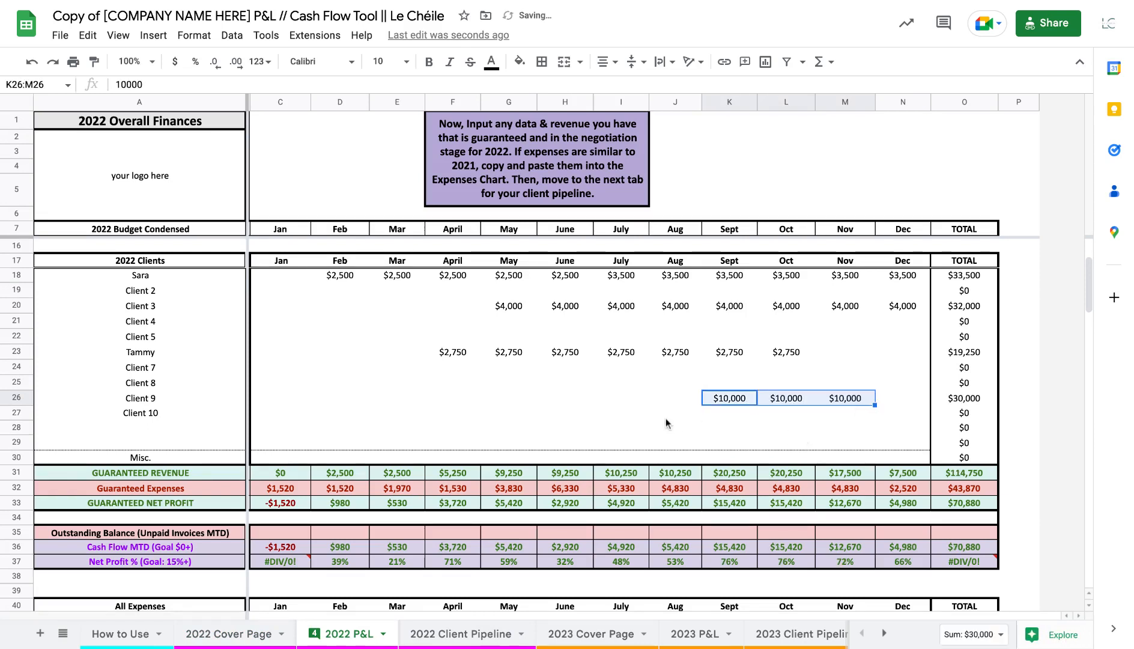
click(405, 428)
Review the quarterly goal results on the 2022 Cover Page and the status options and columns of the 2022 Client Pipeline
click(235, 633)
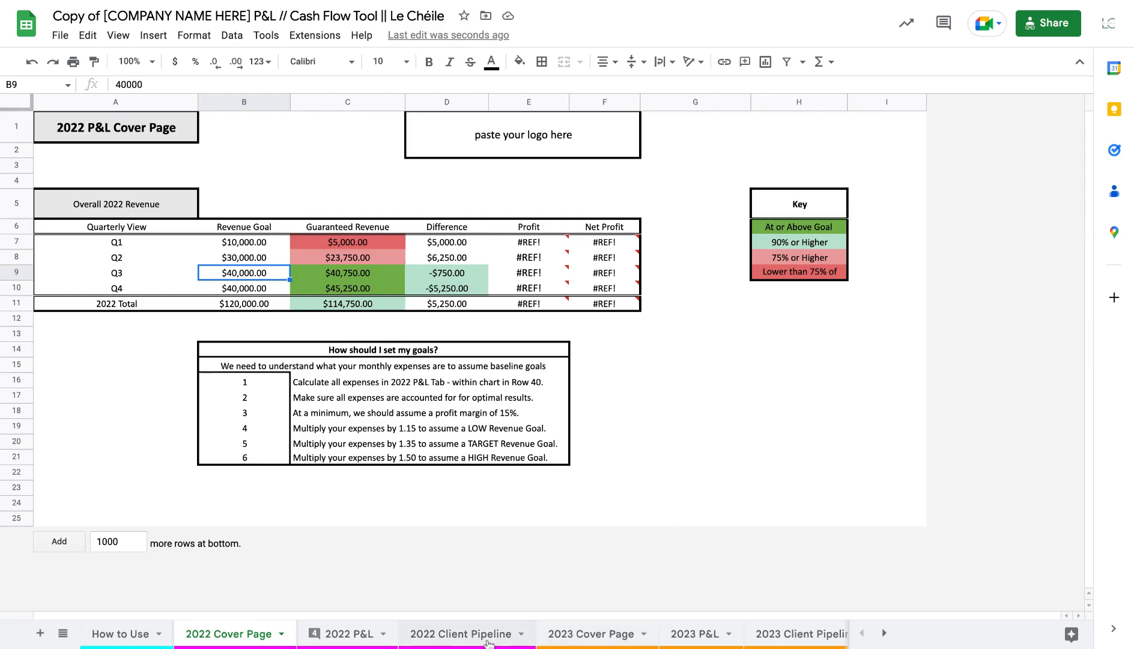
click(458, 640)
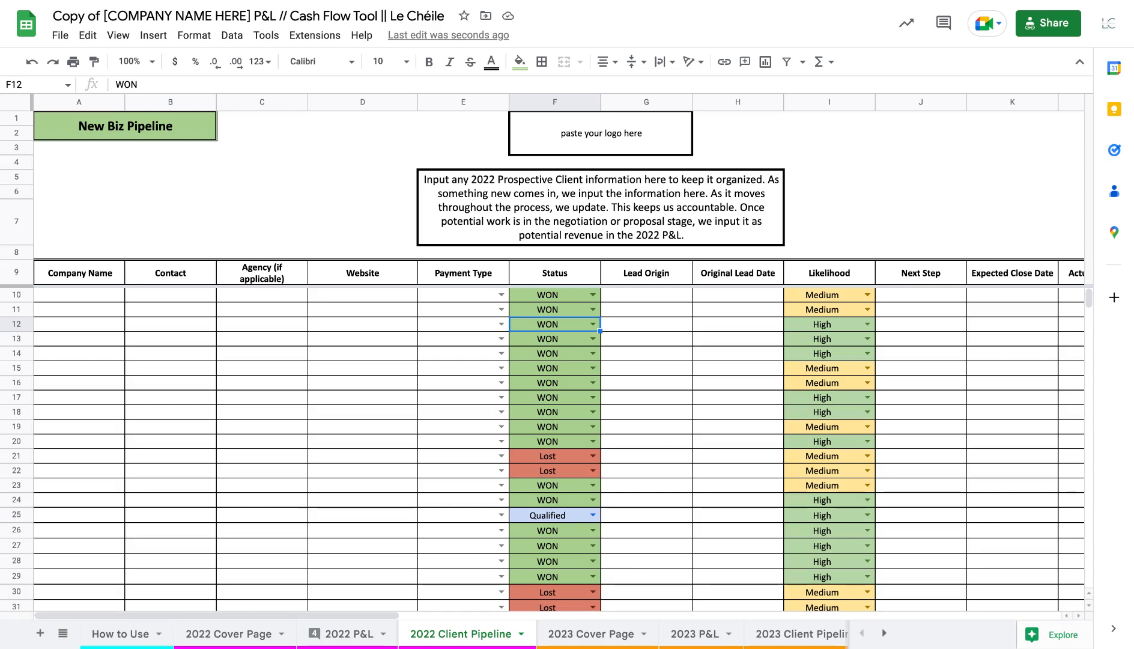
click(598, 326)
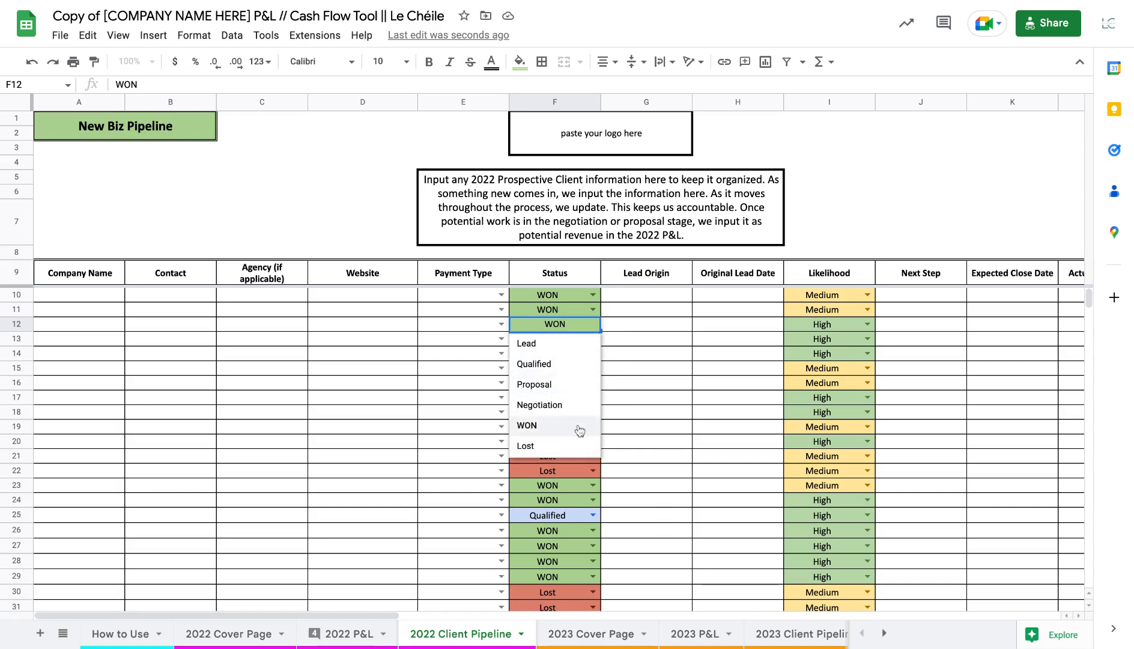
click(671, 443)
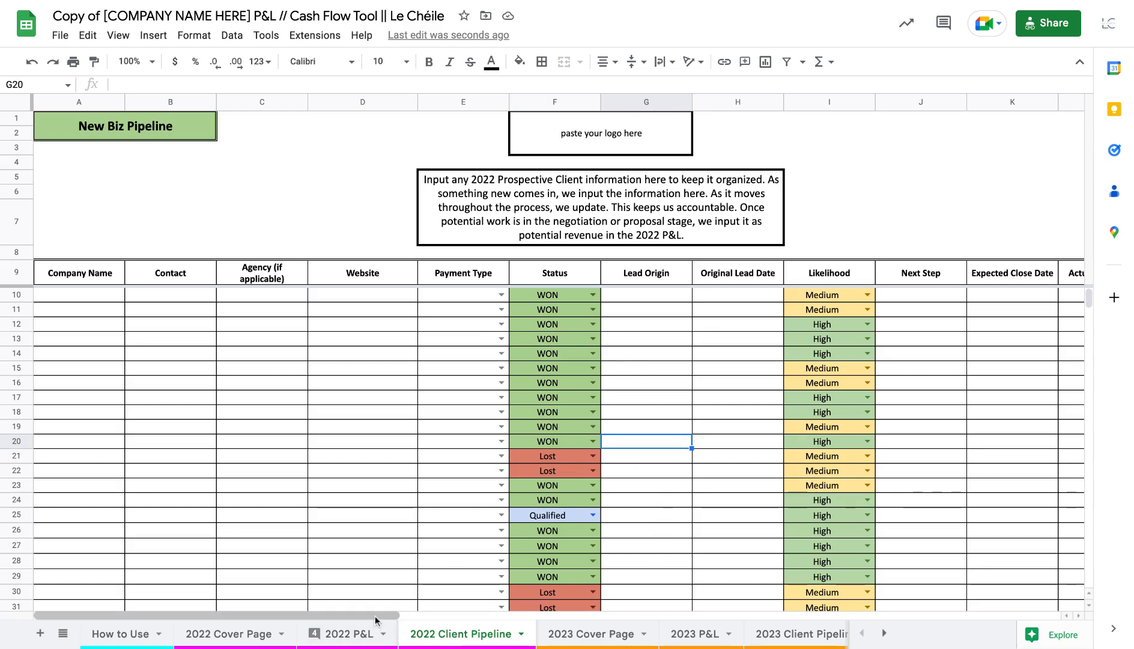
scroll(375, 620, right, 10)
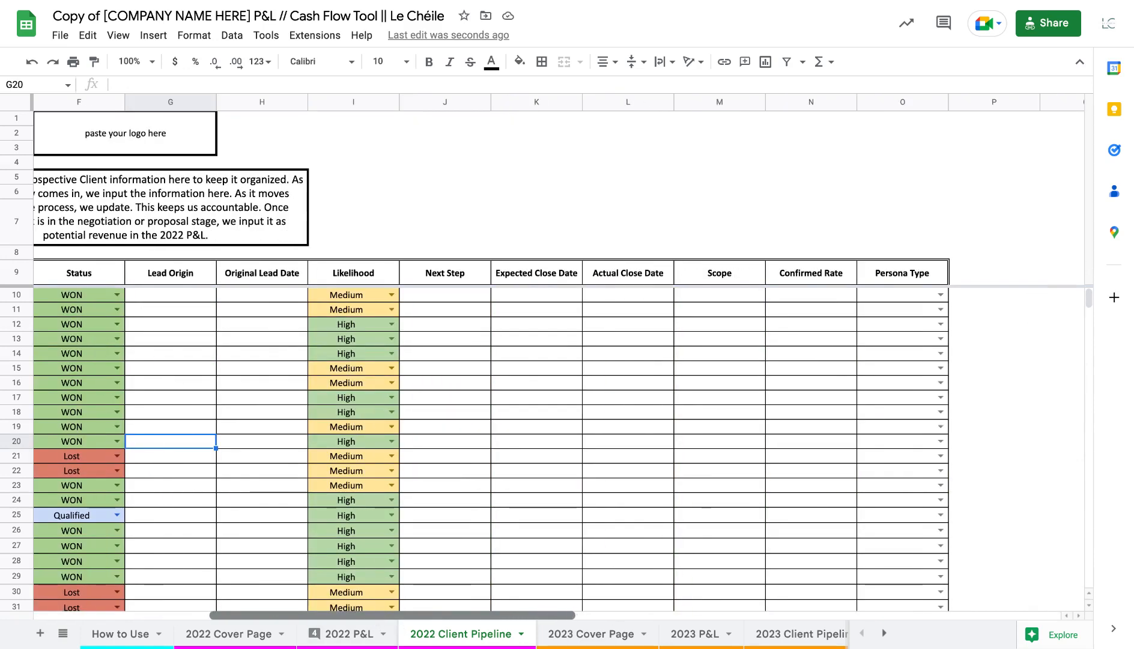
scroll(375, 615, left, 1)
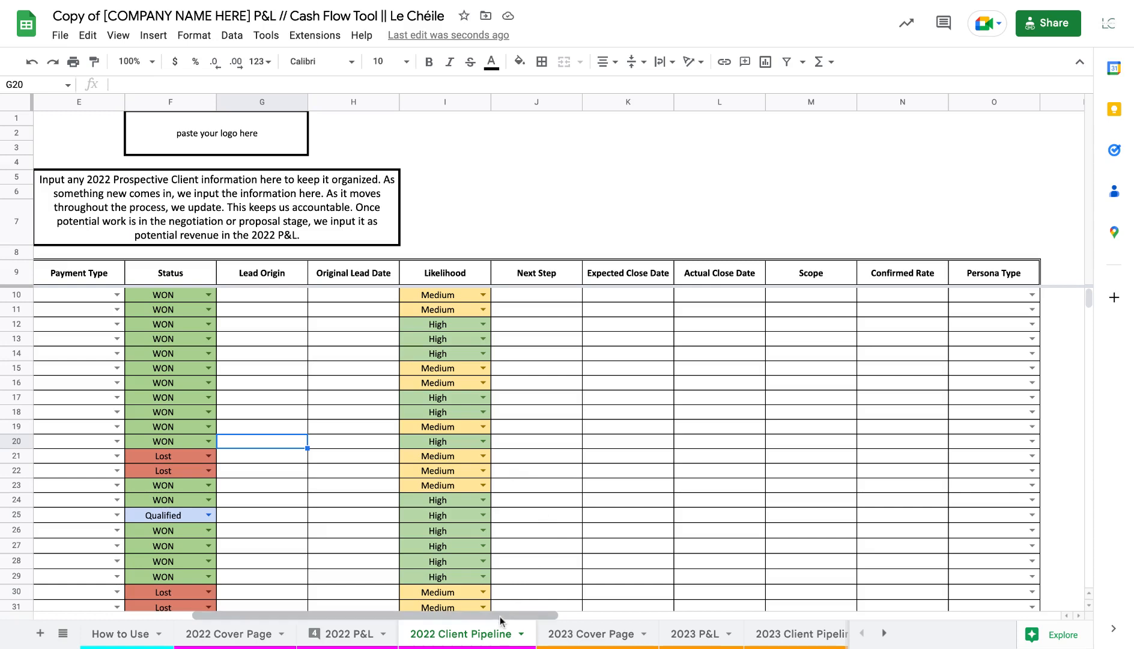
scroll(498, 615, left, 5)
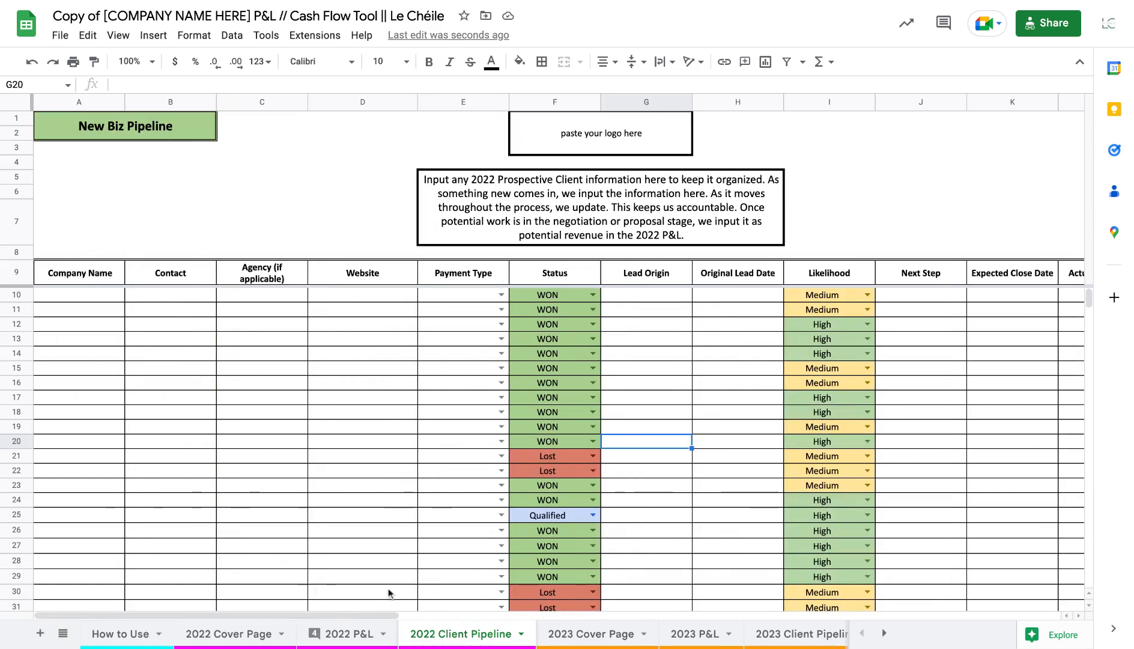
drag(393, 617, 444, 614)
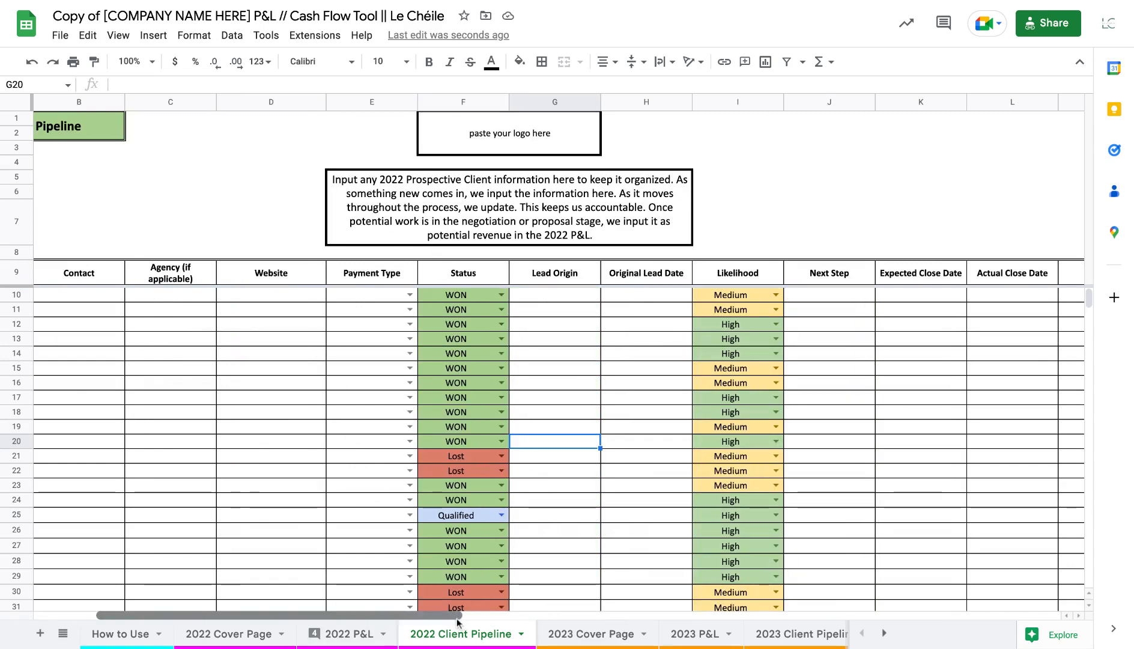
scroll(457, 618, right, 3)
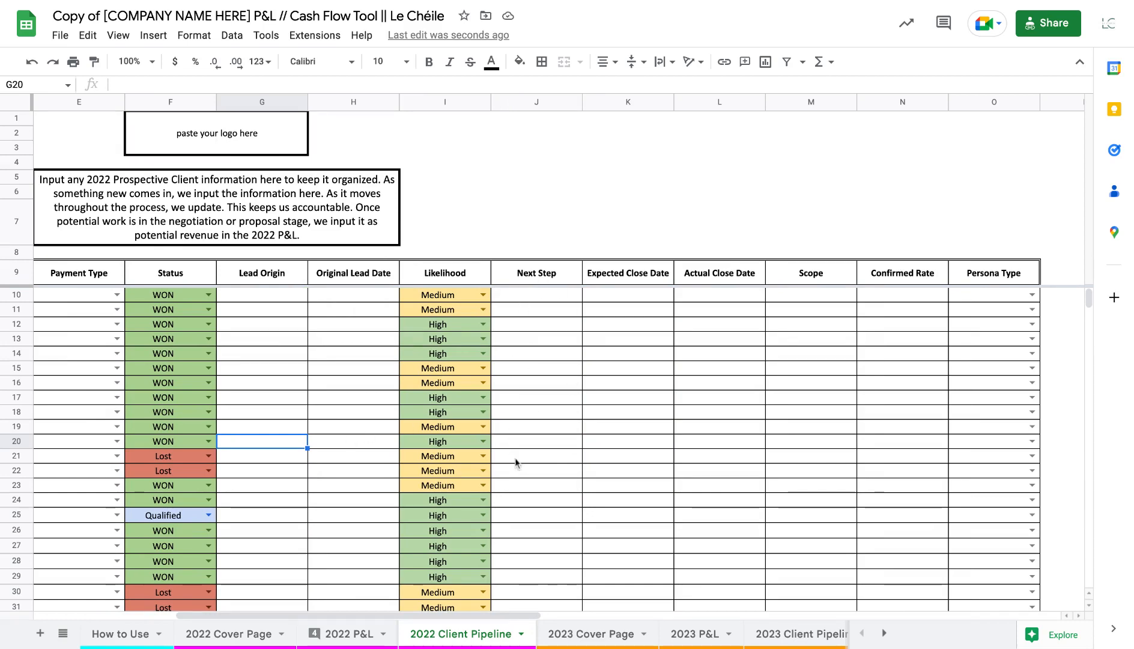
scroll(515, 619, left, 5)
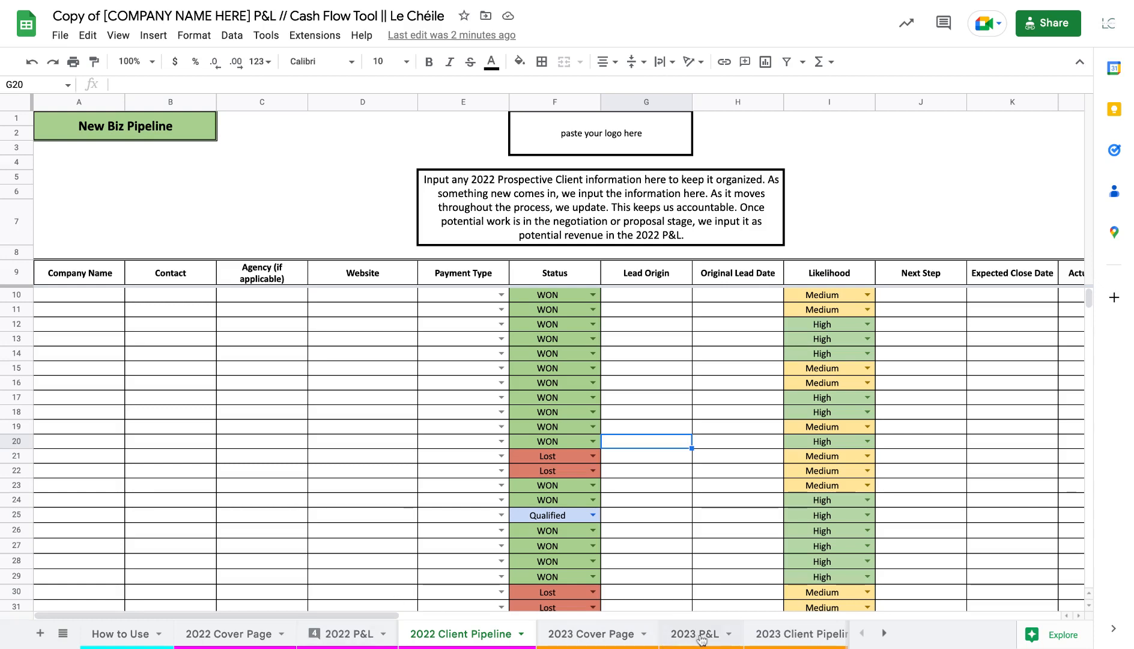
Copy the 2022 Subscriptions expenses into the 2023 P&L Subscriptions rows and clear the pasted values again
click(372, 631)
scroll(400, 491, down, 15)
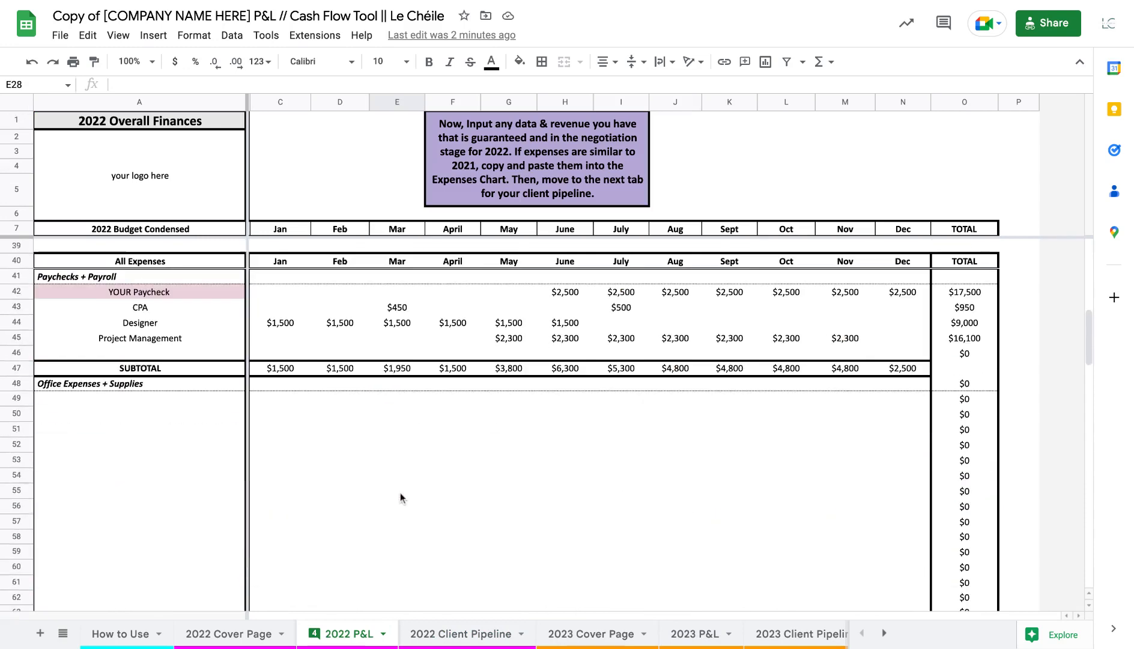
scroll(401, 493, up, 1)
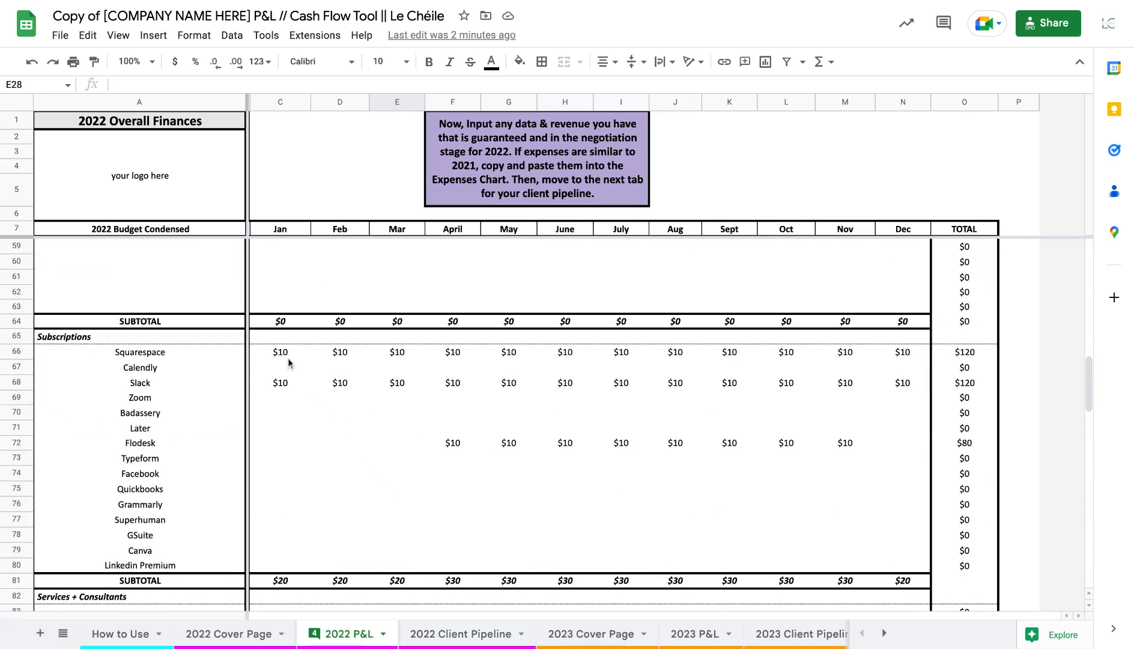
drag(283, 352, 891, 488)
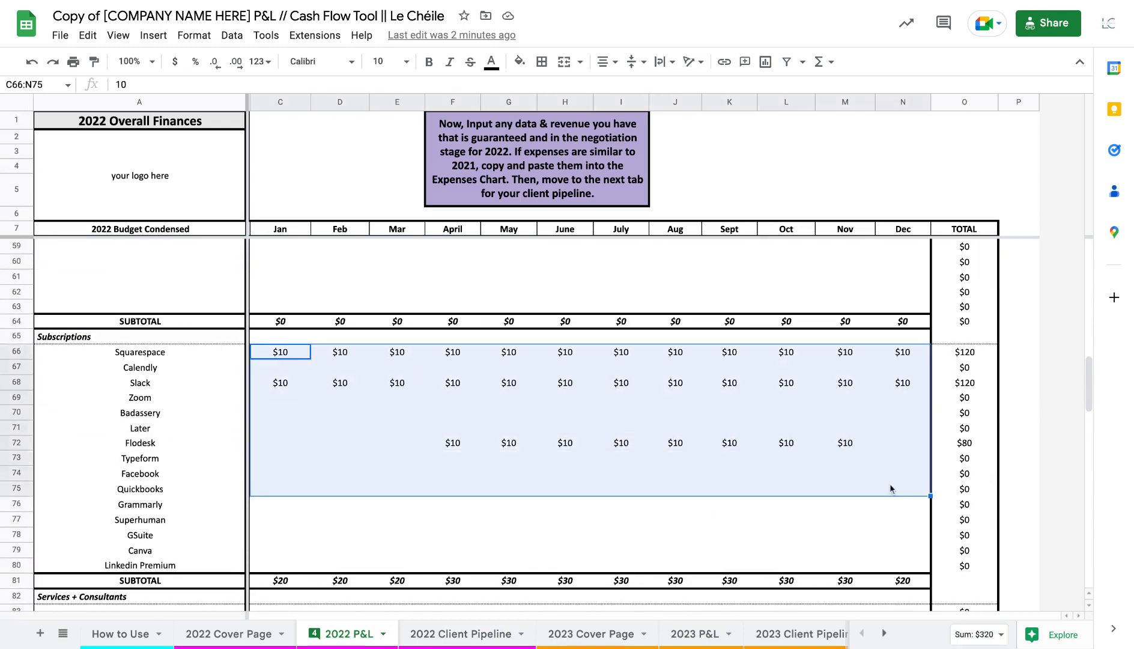
key(ctrl+c)
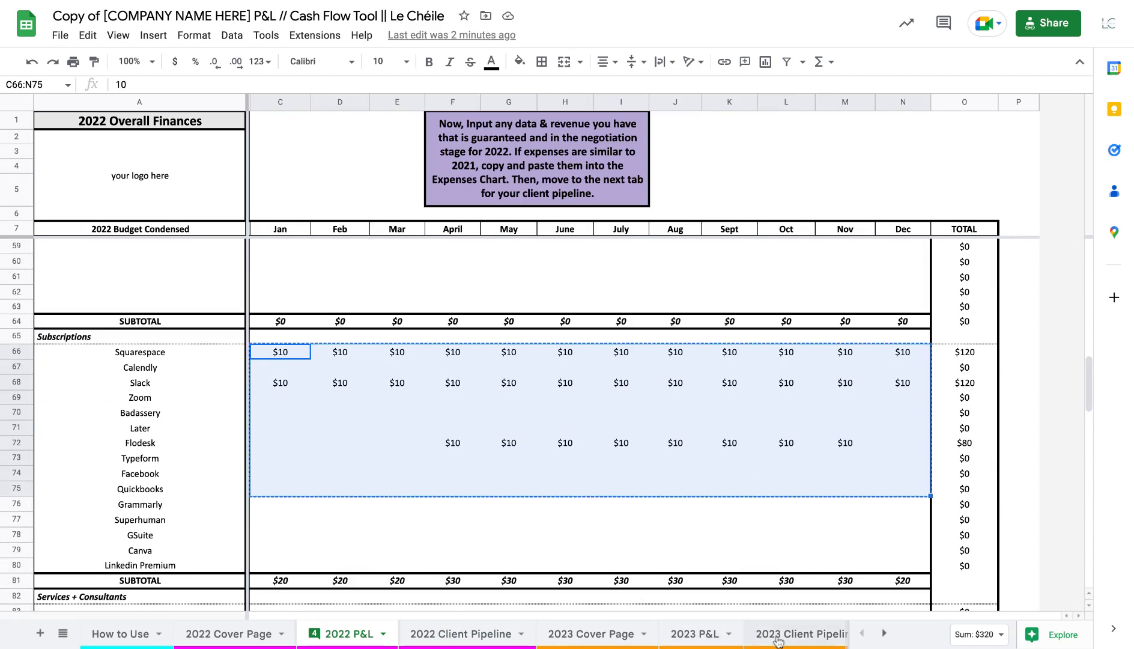
click(690, 636)
scroll(380, 478, down, 5)
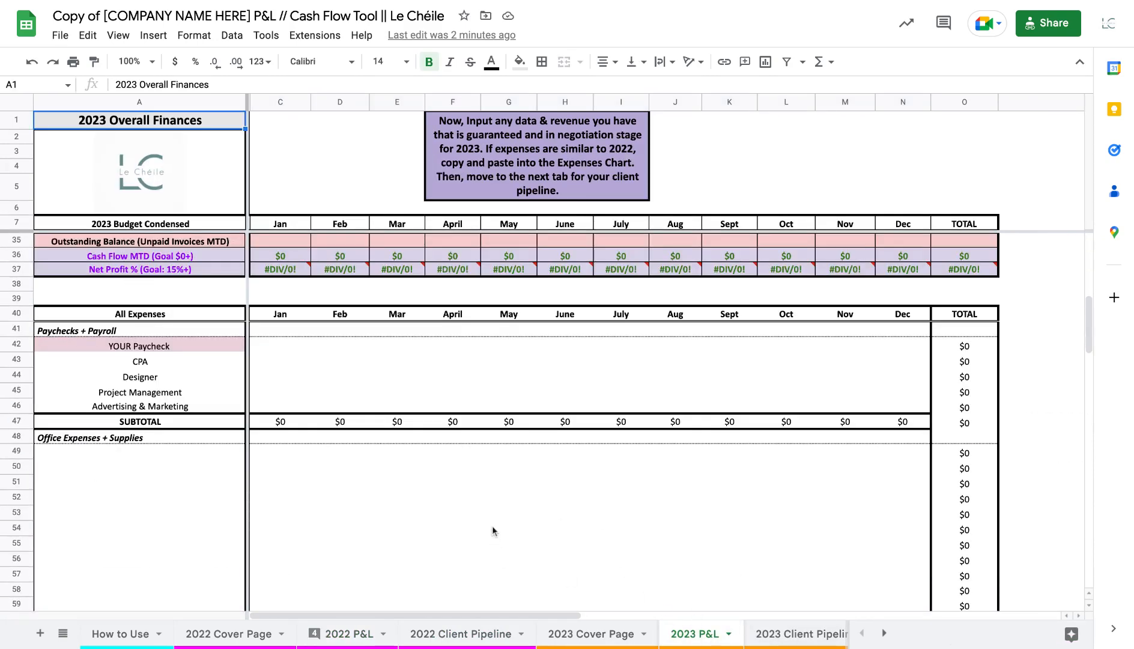
scroll(492, 527, down, 4)
scroll(492, 527, down, 2)
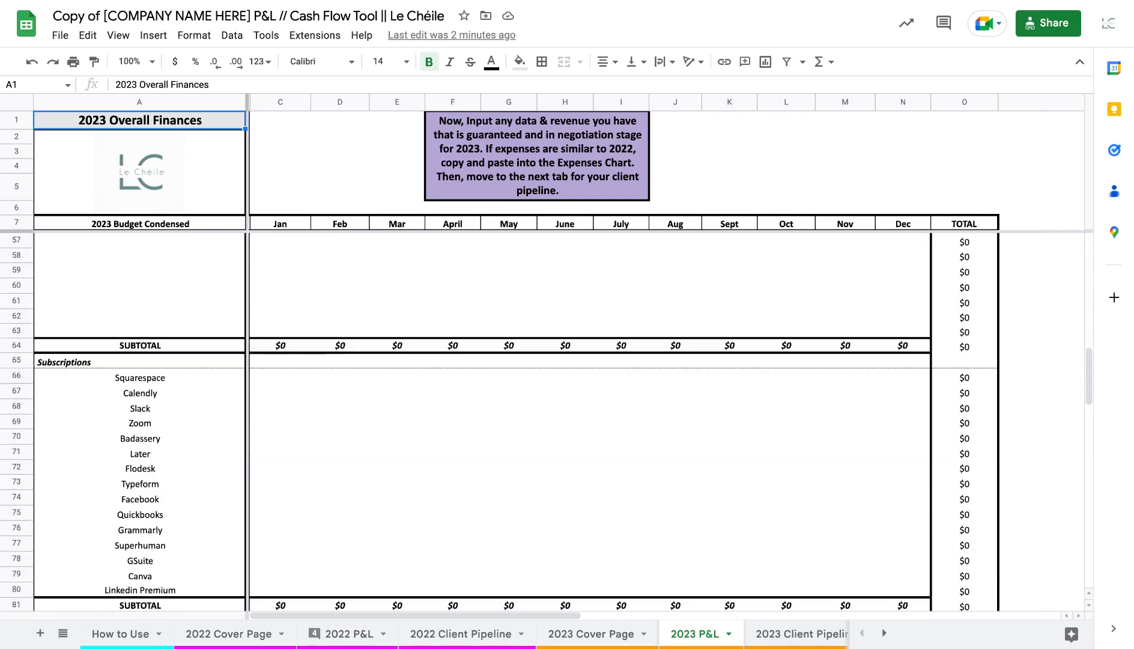
click(289, 377)
key(ctrl+v)
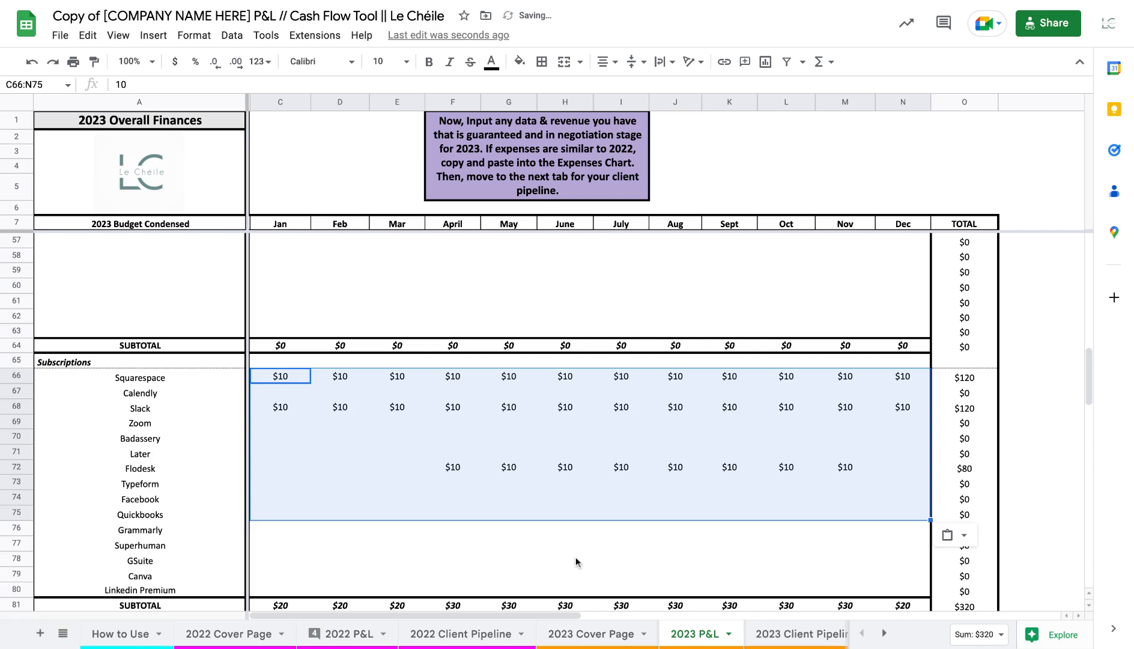
key(Delete)
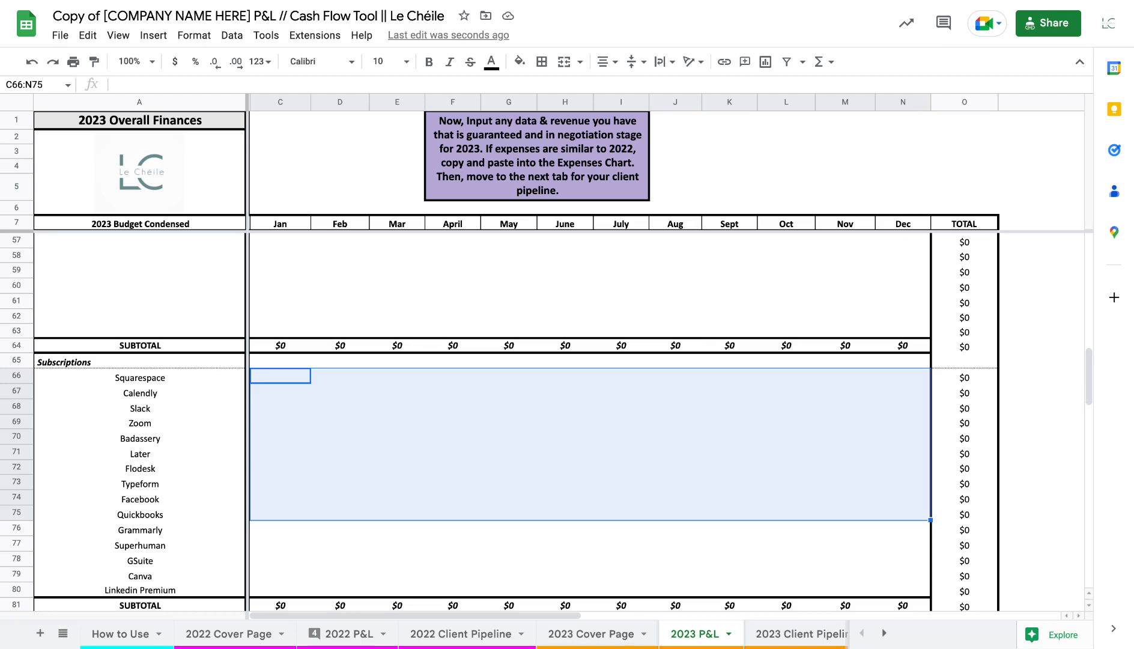
Switch to the 2022 Simple P&L Tool spreadsheet and review its 2022 Revenue and 2022 Expenses sheets
click(342, 1)
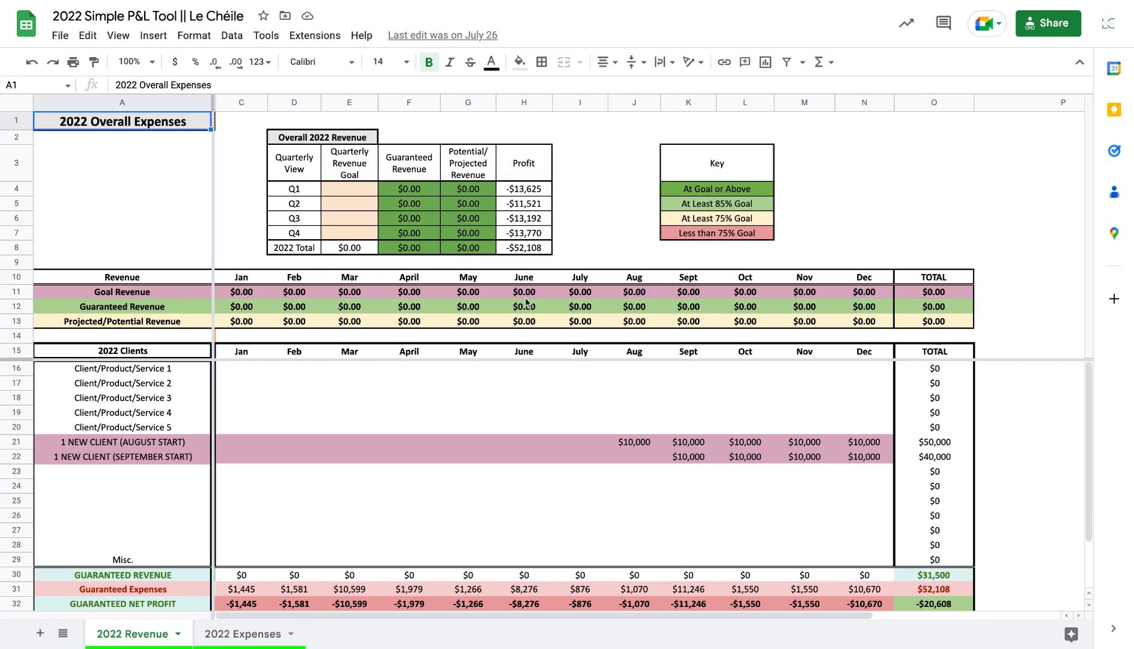
scroll(506, 490, down, 2)
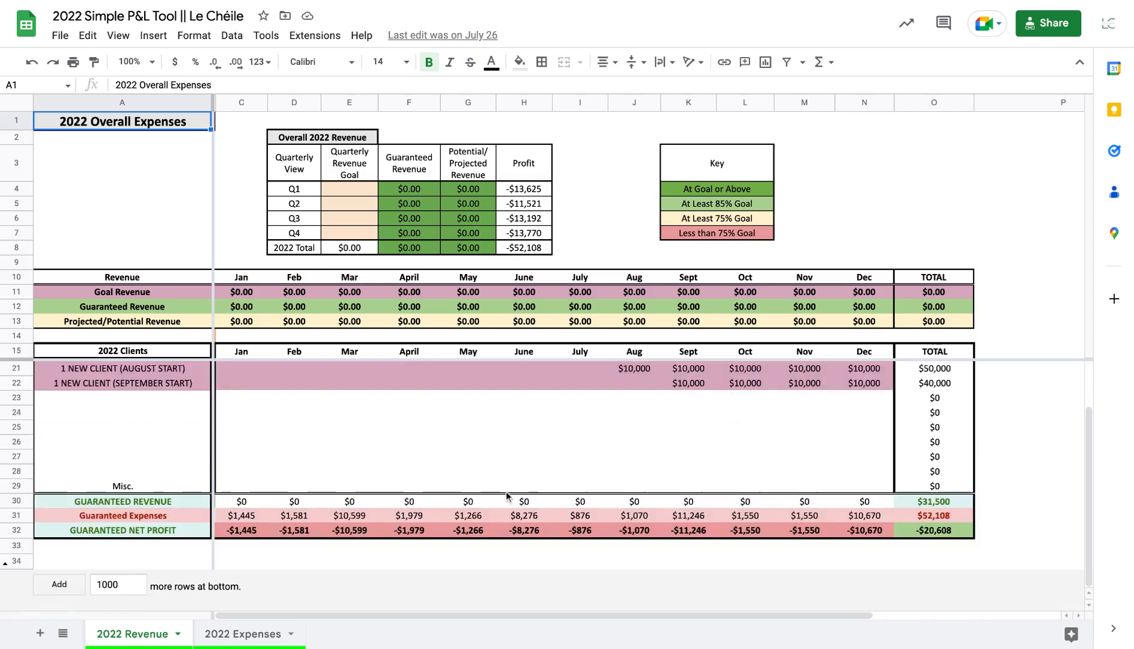
scroll(506, 490, up, 2)
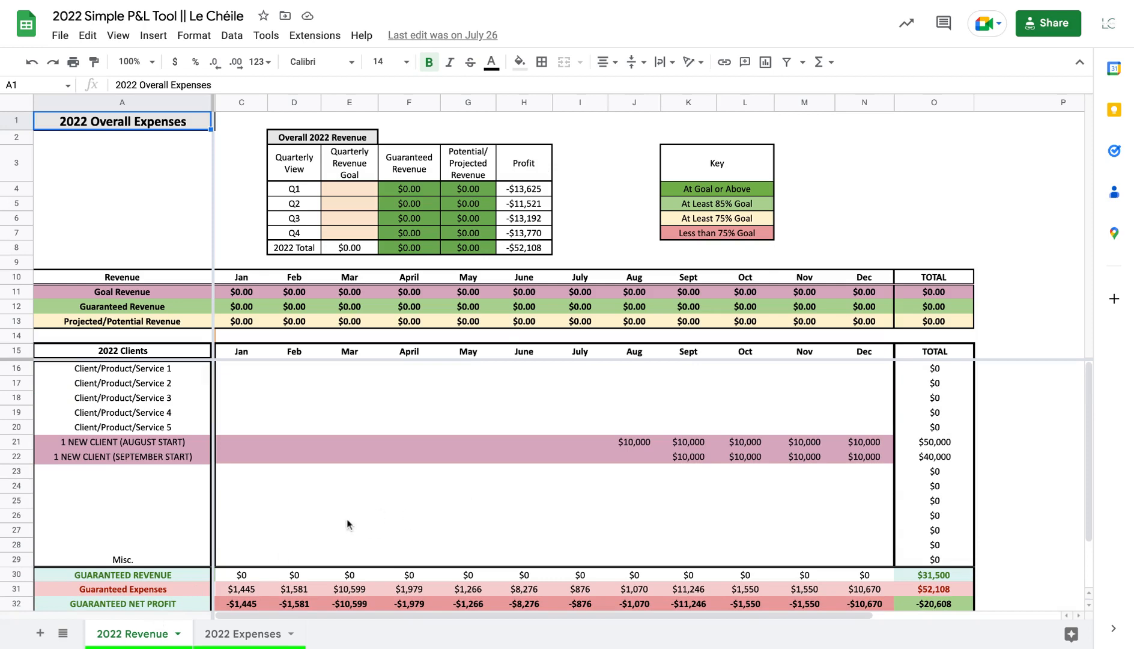
scroll(346, 521, down, 1)
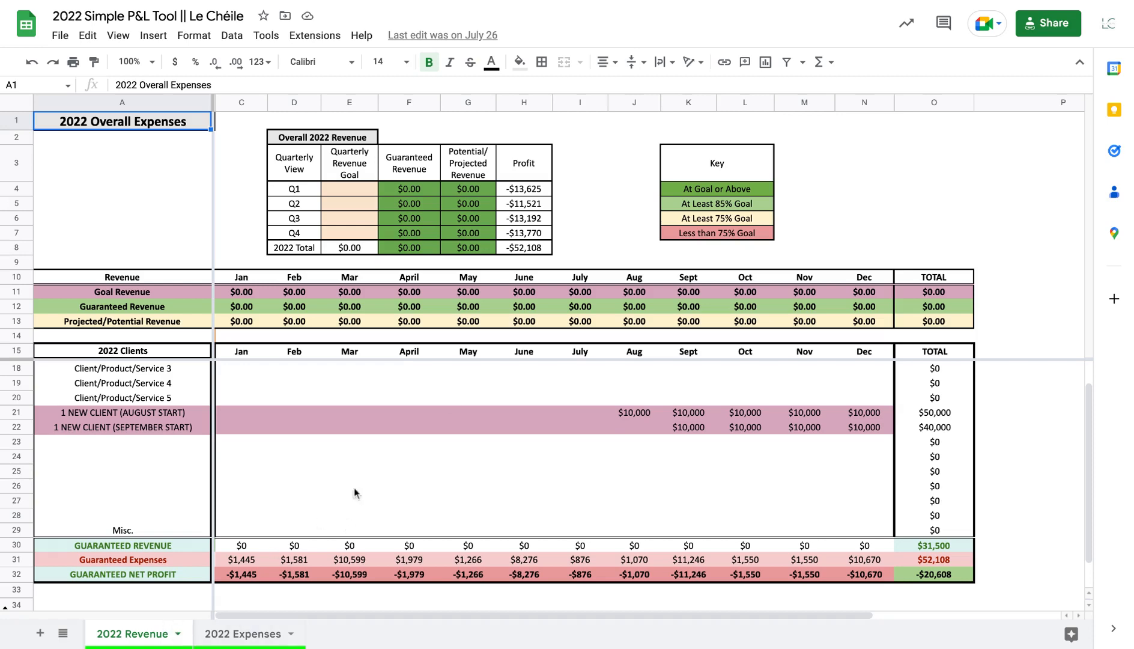
scroll(488, 461, up, 1)
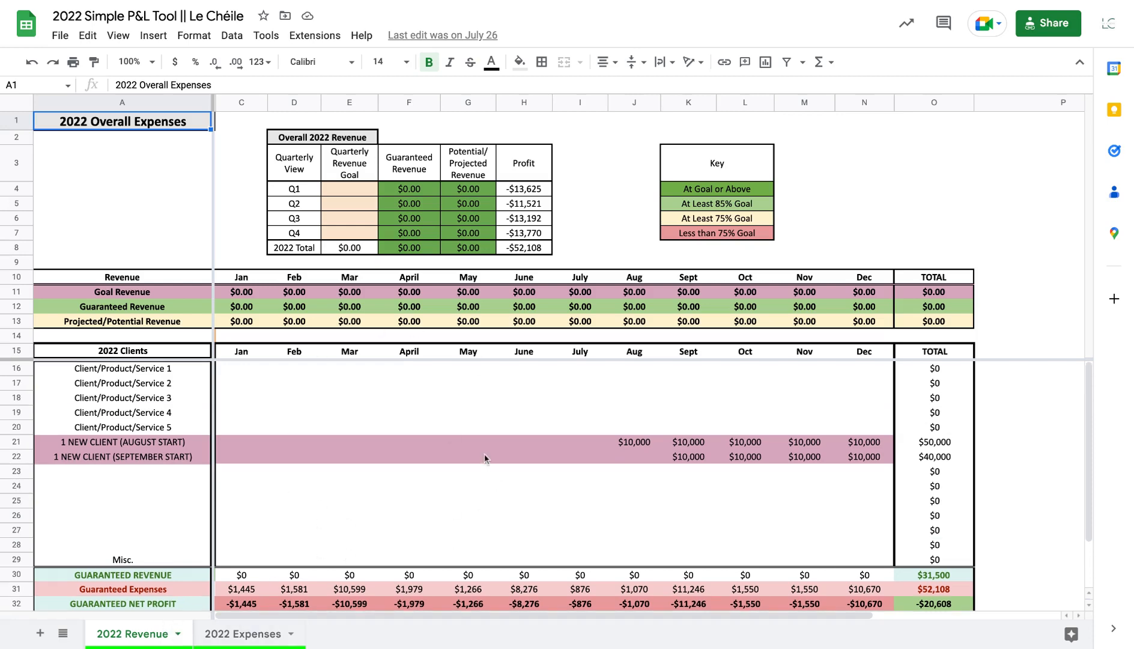
click(235, 635)
scroll(511, 428, down, 5)
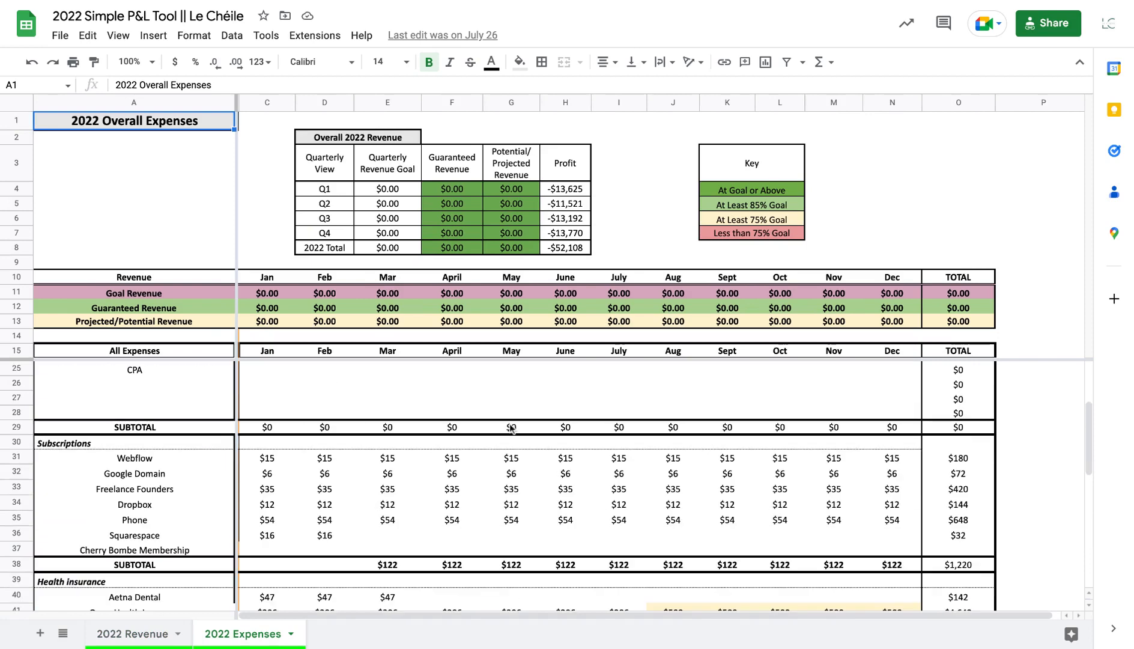
scroll(511, 427, down, 10)
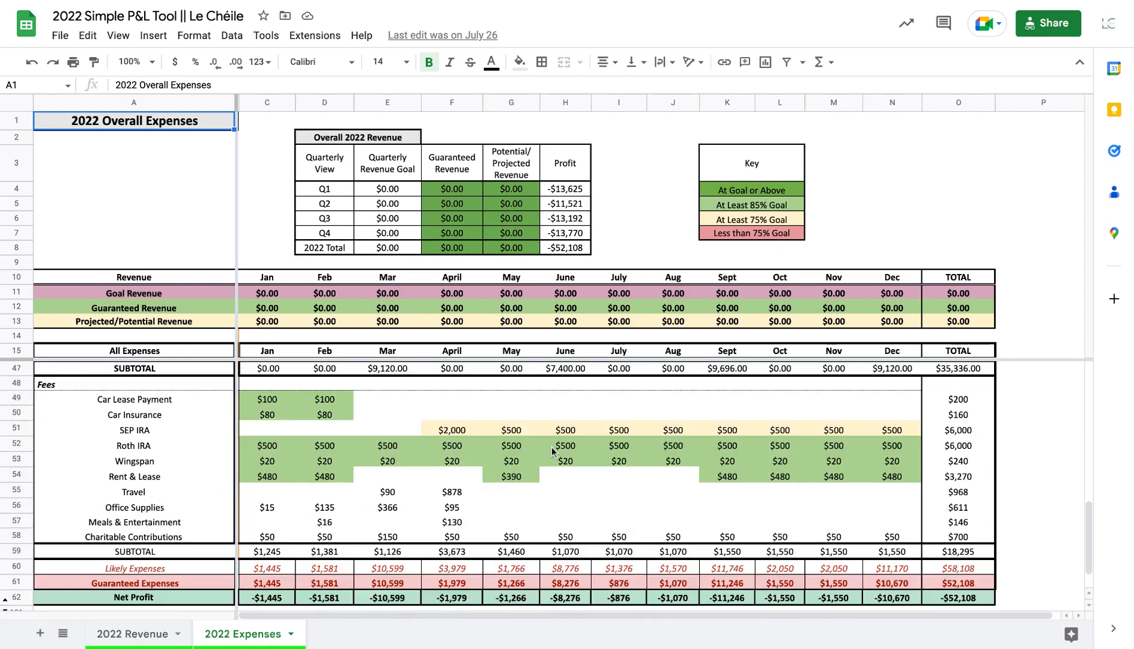
scroll(558, 454, down, 3)
scroll(567, 456, up, 5)
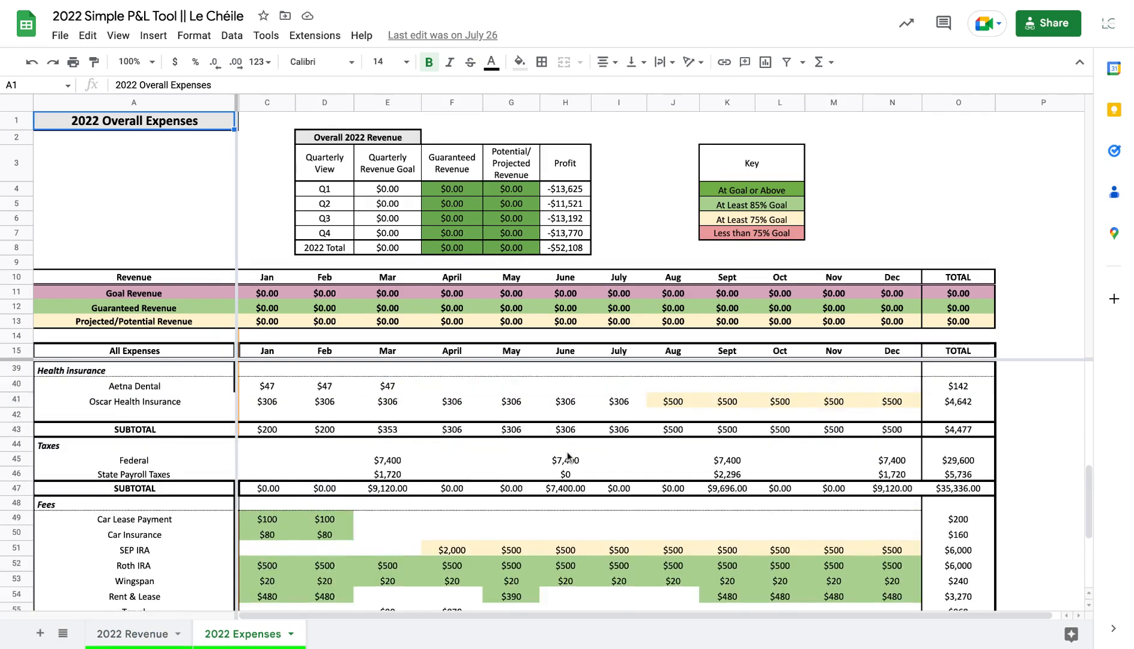
scroll(567, 457, up, 8)
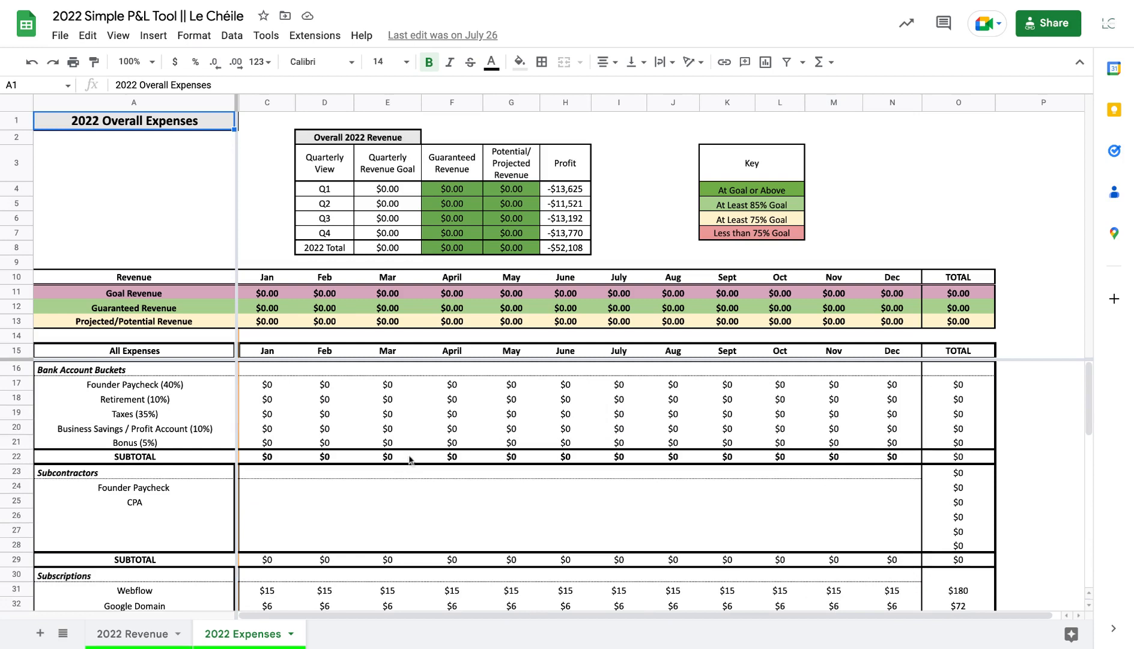